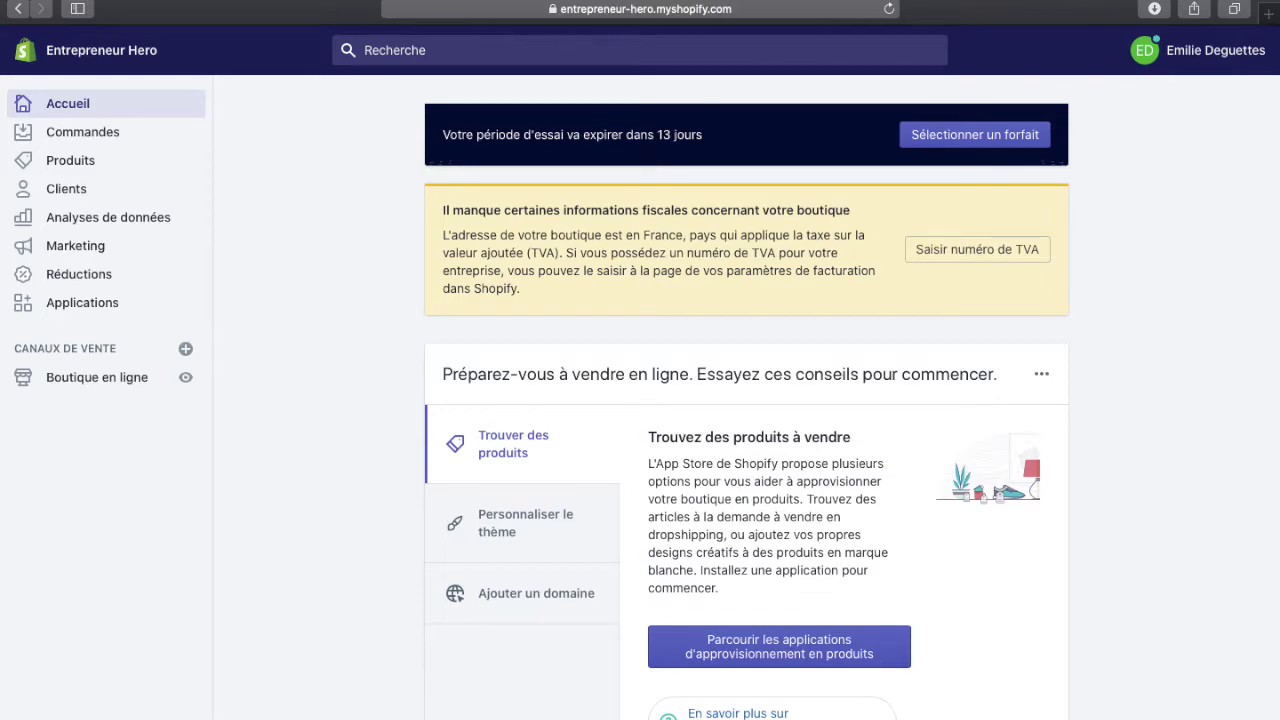
Open the orders section and view its abandoned carts page
{"action": "left_click", "coordinate": [82, 131]}
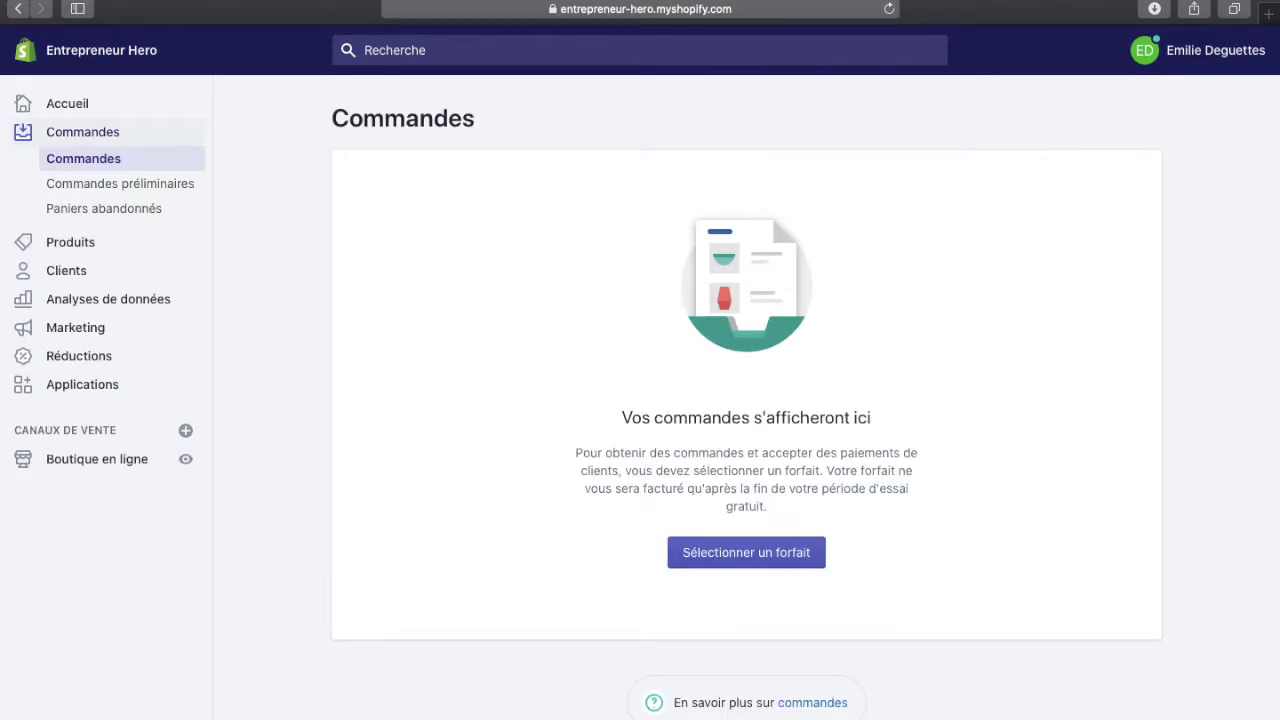
{"action": "left_click", "coordinate": [103, 208]}
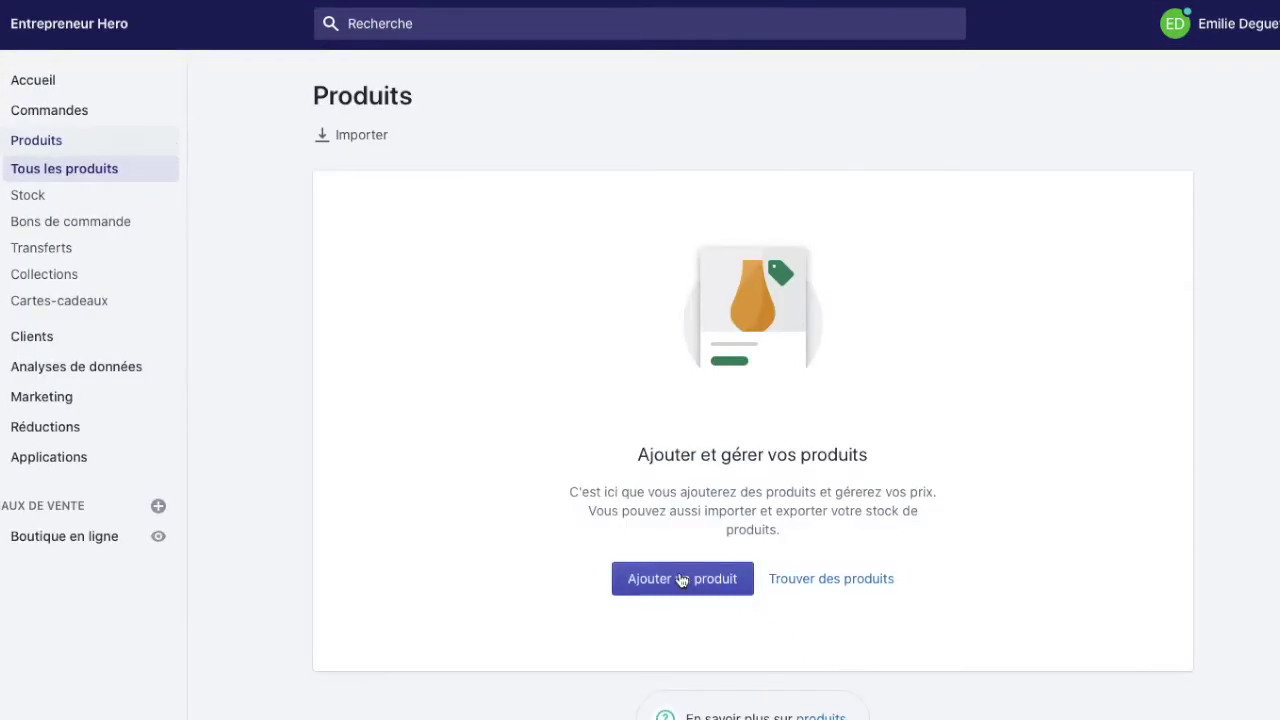
Open the form for adding a product and review its fields, including media, pricing and stock
{"action": "left_click", "coordinate": [643, 577]}
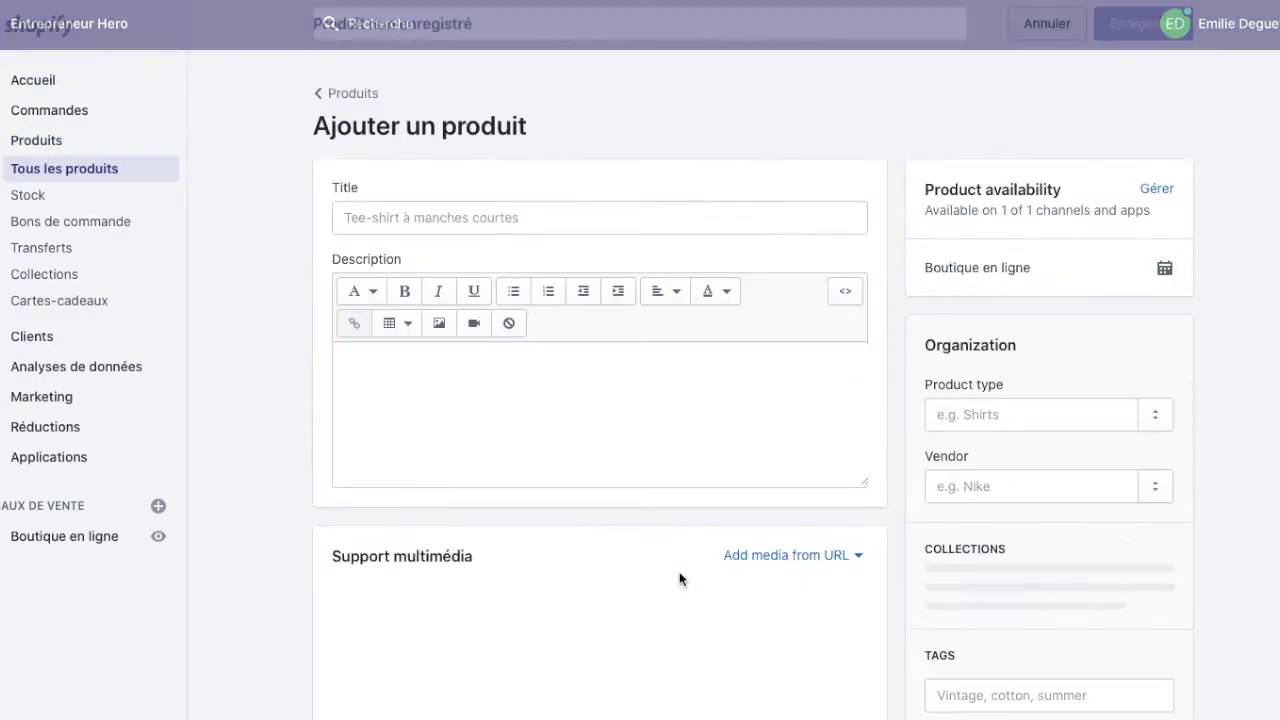
{"action": "scroll", "coordinate": [679, 578], "scroll_direction": "down", "scroll_amount": 10}
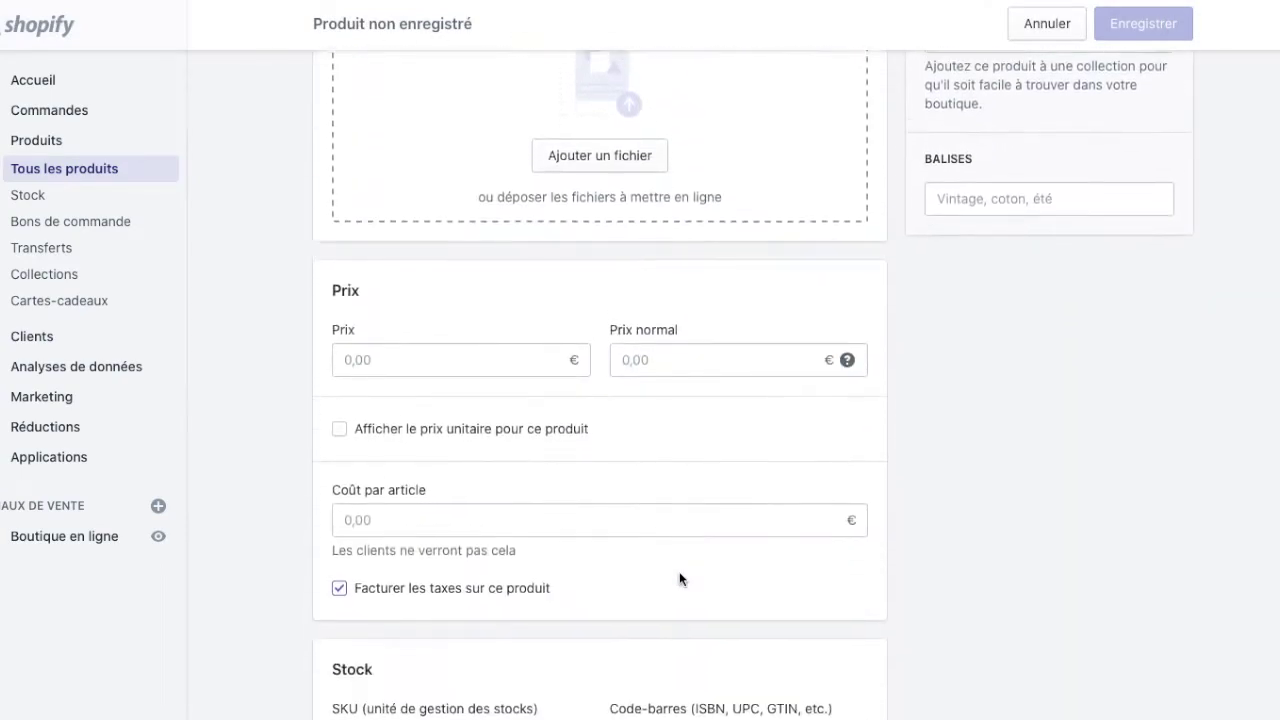
{"action": "scroll", "coordinate": [679, 578], "scroll_direction": "down", "scroll_amount": 8}
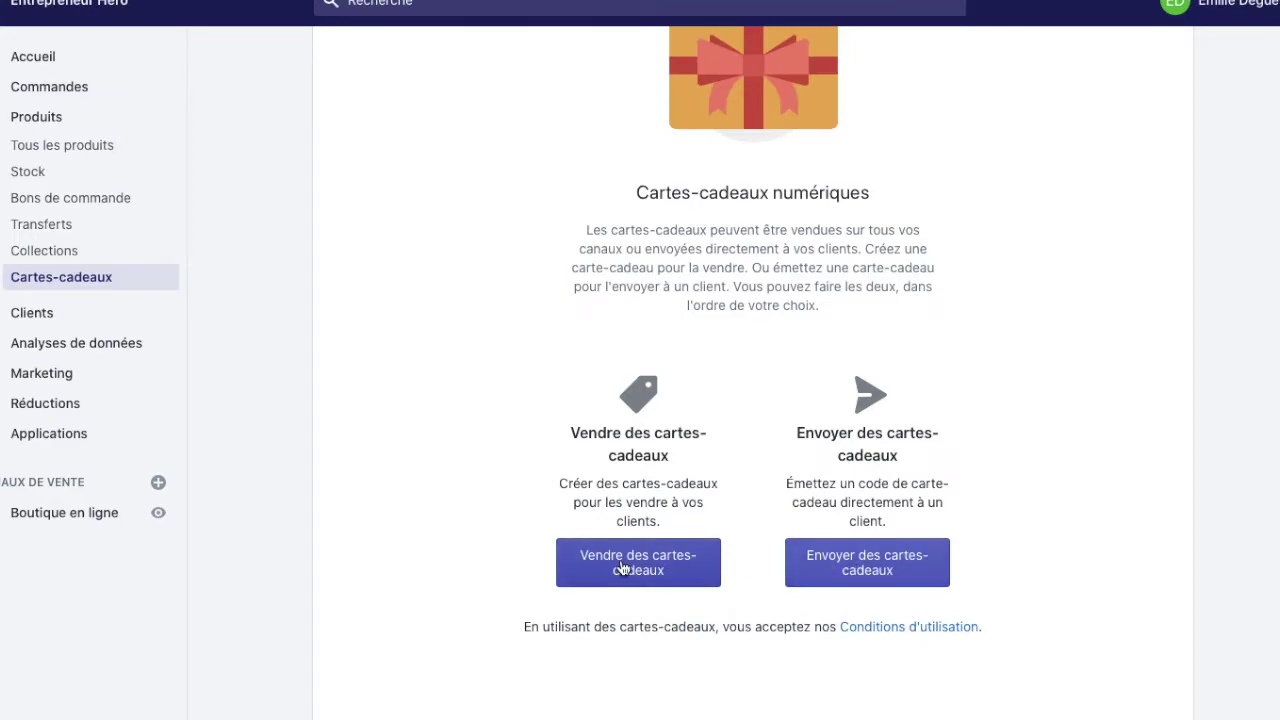
Open the form for creating gift cards to sell and review its fields
{"action": "left_click", "coordinate": [620, 563]}
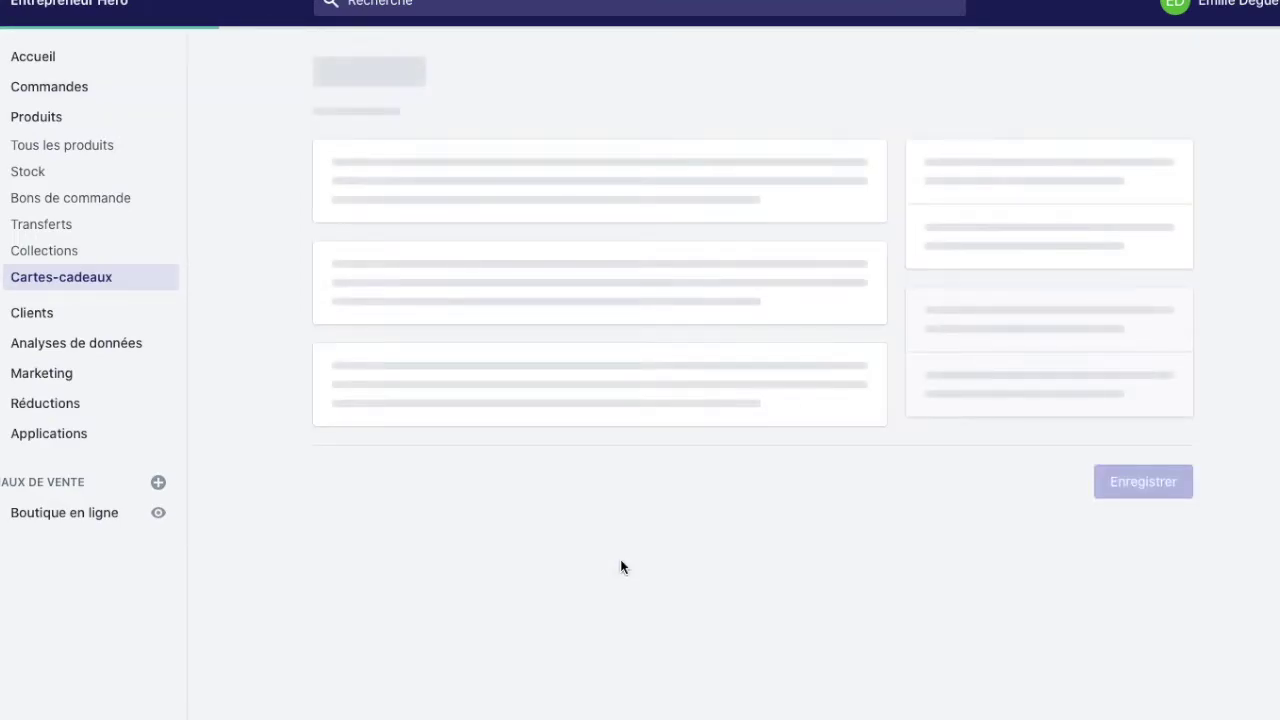
{"action": "scroll", "coordinate": [640, 463], "scroll_direction": "down", "scroll_amount": 5}
{"action": "scroll", "coordinate": [641, 464], "scroll_direction": "down", "scroll_amount": 1}
{"action": "scroll", "coordinate": [641, 464], "scroll_direction": "up", "scroll_amount": 7}
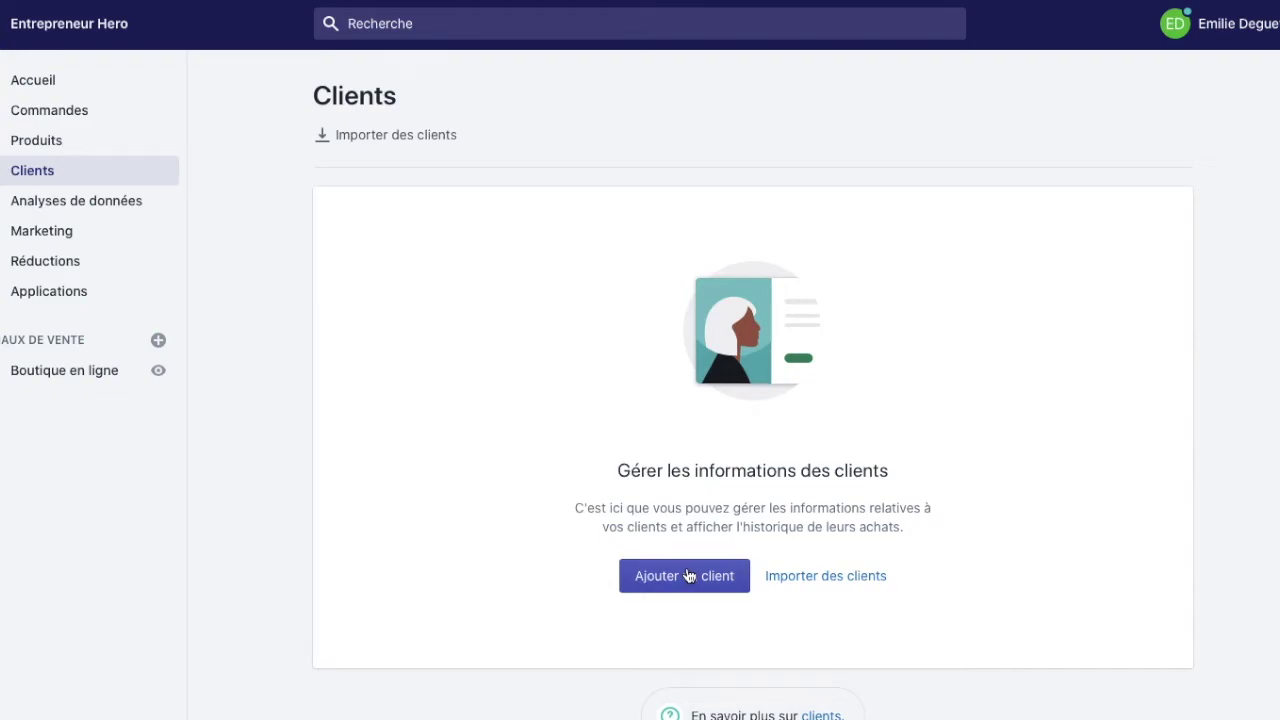
Open the form for adding a new customer and review its fields
{"action": "left_click", "coordinate": [686, 576]}
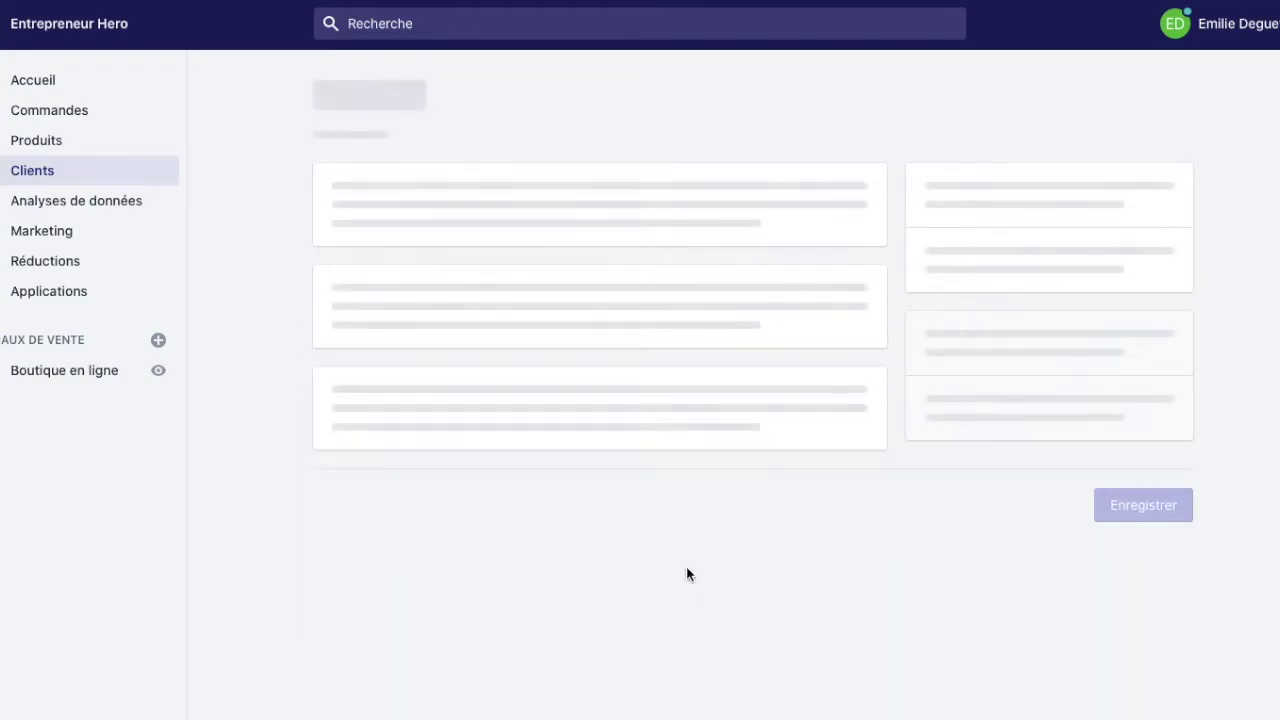
{"action": "scroll", "coordinate": [686, 573], "scroll_direction": "down", "scroll_amount": 2}
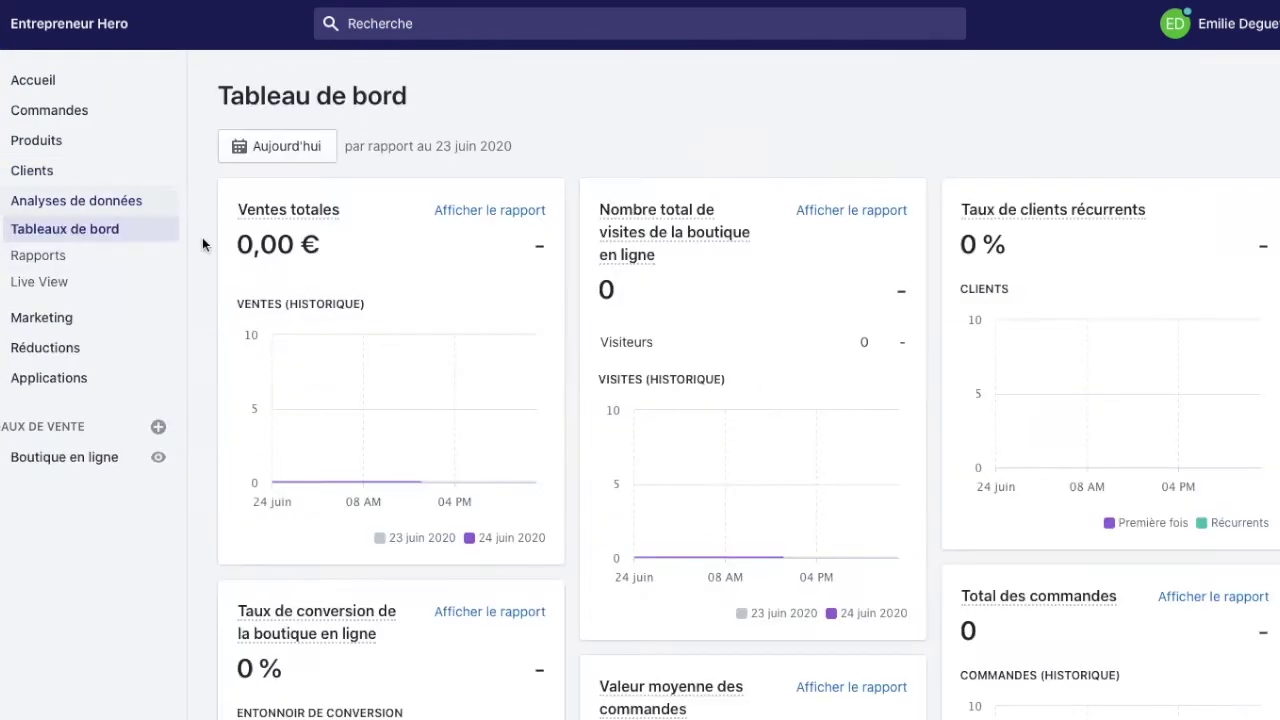
Review the analytics dashboard's metric cards and the report categories on the Rapports page
{"action": "scroll", "coordinate": [202, 237], "scroll_direction": "down", "scroll_amount": 5}
{"action": "scroll", "coordinate": [202, 237], "scroll_direction": "down", "scroll_amount": 10}
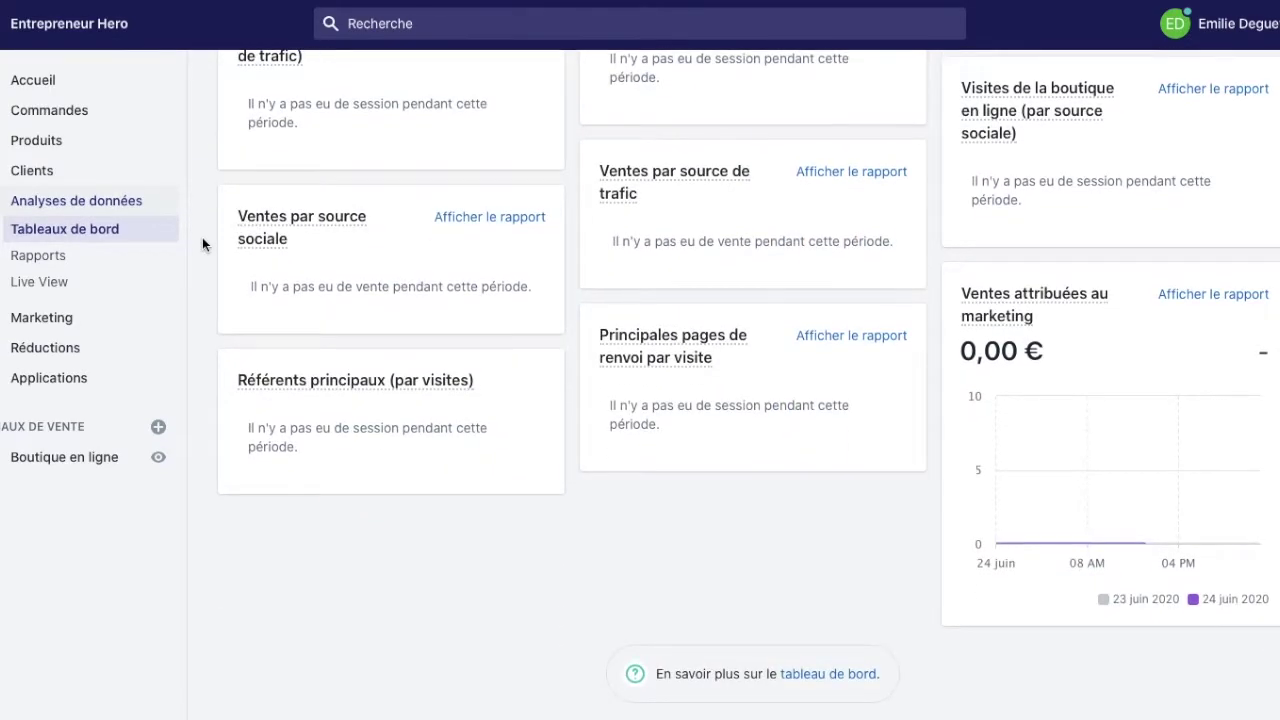
{"action": "left_click", "coordinate": [62, 262]}
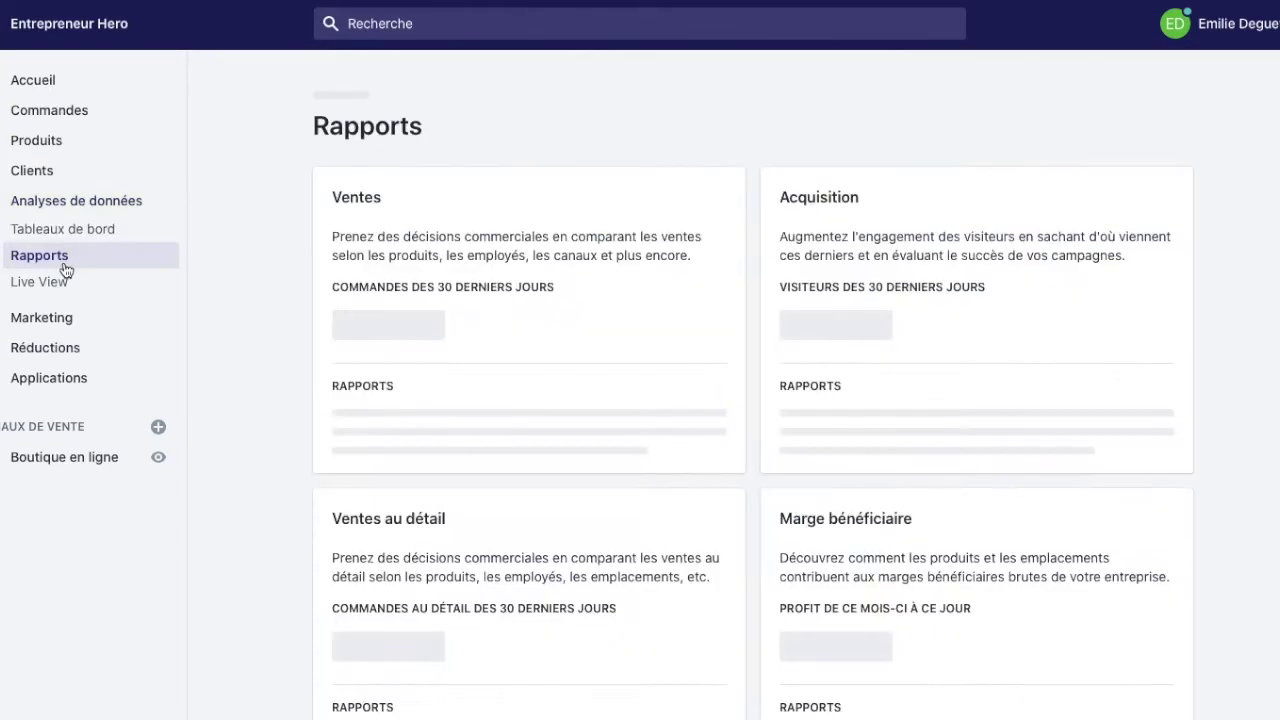
{"action": "scroll", "coordinate": [189, 333], "scroll_direction": "down", "scroll_amount": 10}
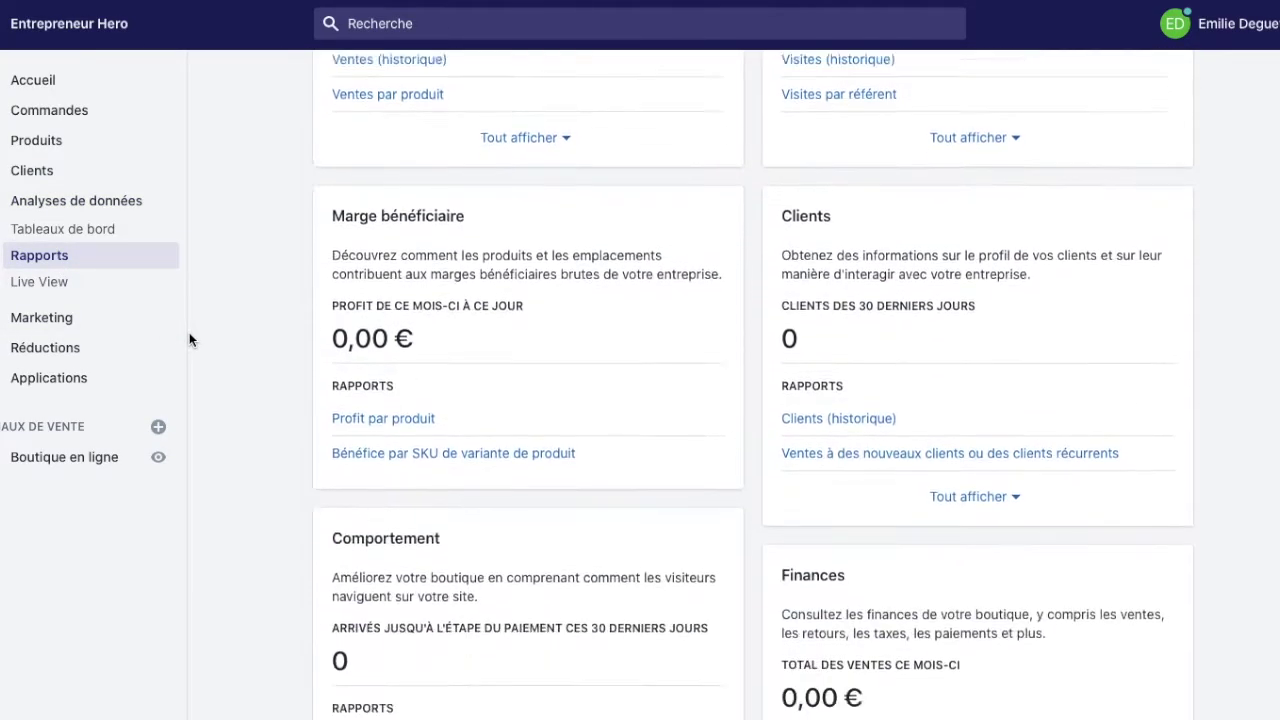
{"action": "scroll", "coordinate": [189, 332], "scroll_direction": "down", "scroll_amount": 2}
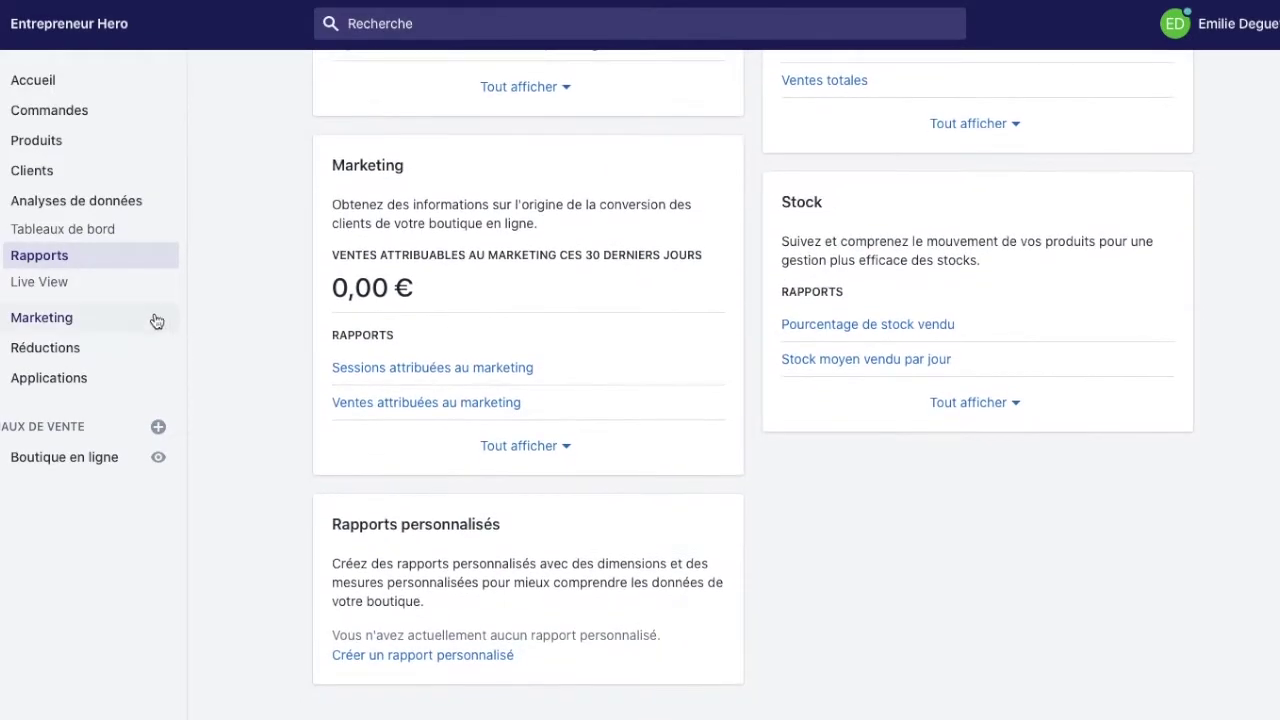
Open the Live View analytics page and examine its visitor map and customer behaviour sections
{"action": "left_click", "coordinate": [97, 284]}
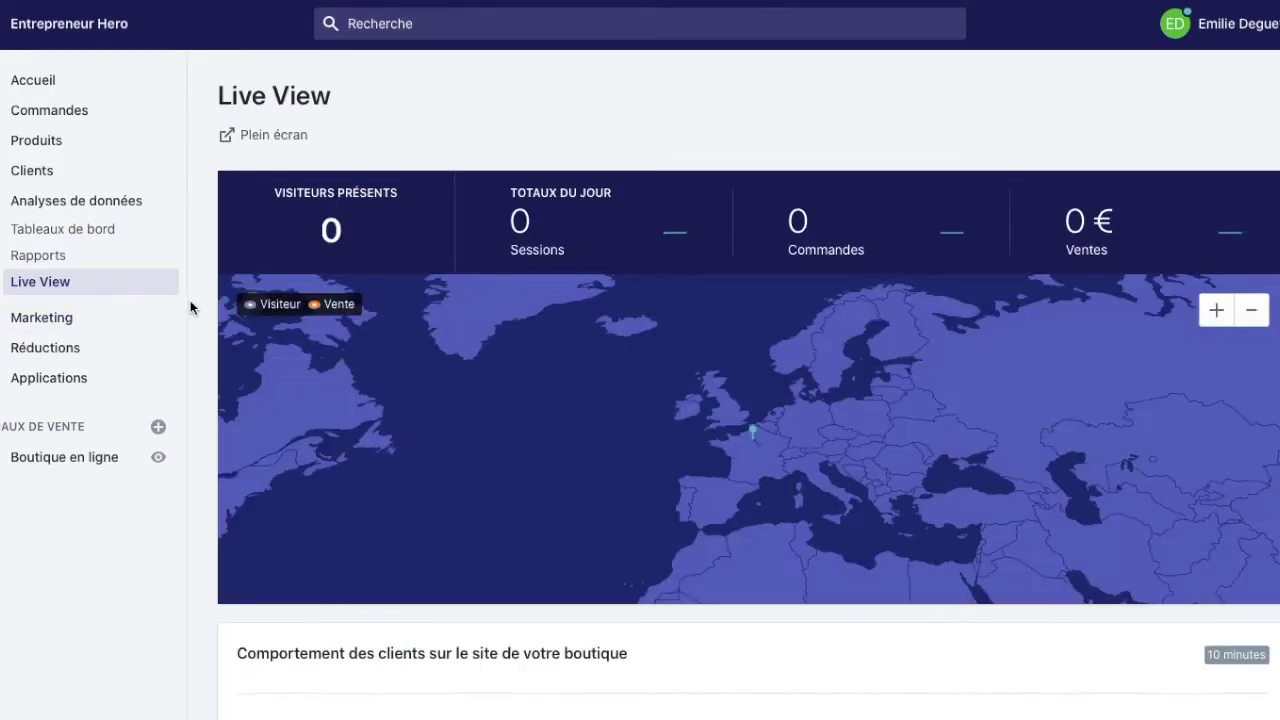
{"action": "scroll", "coordinate": [190, 300], "scroll_direction": "down", "scroll_amount": 2}
{"action": "scroll", "coordinate": [190, 300], "scroll_direction": "down", "scroll_amount": 6}
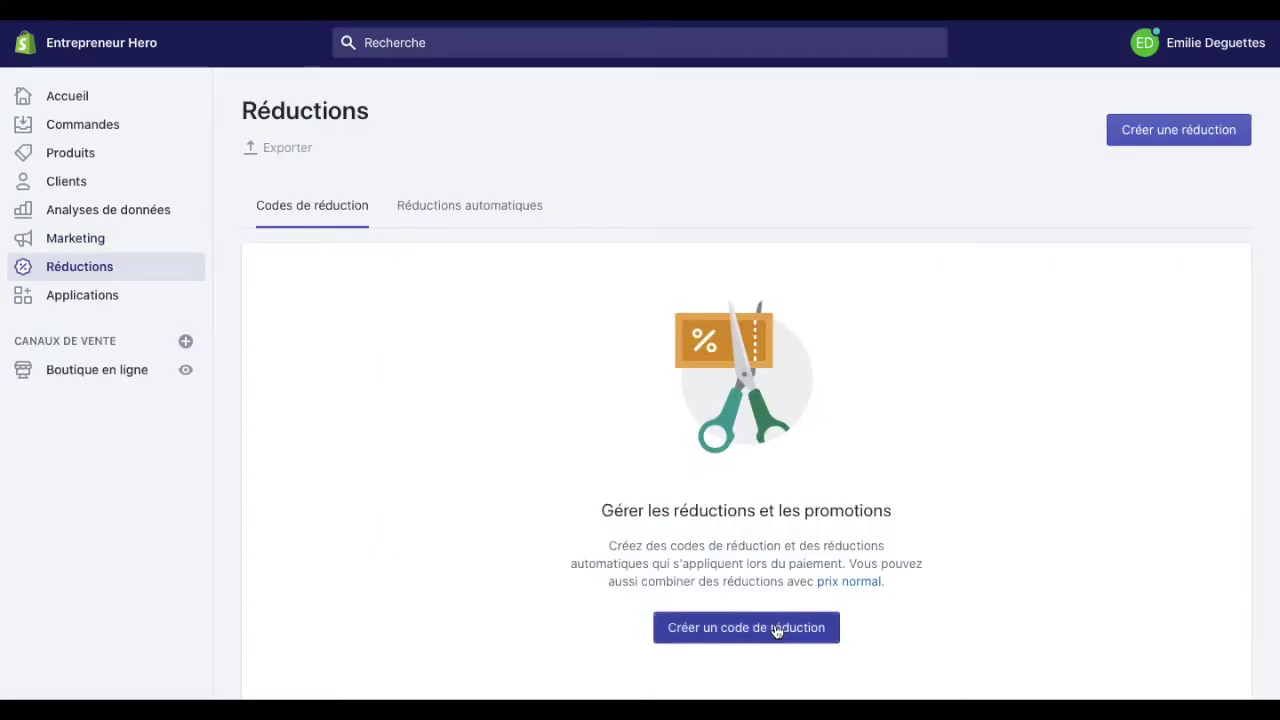
Open the form for creating a discount code and review its type, value, eligibility, usage limit and date options
{"action": "left_click", "coordinate": [776, 628]}
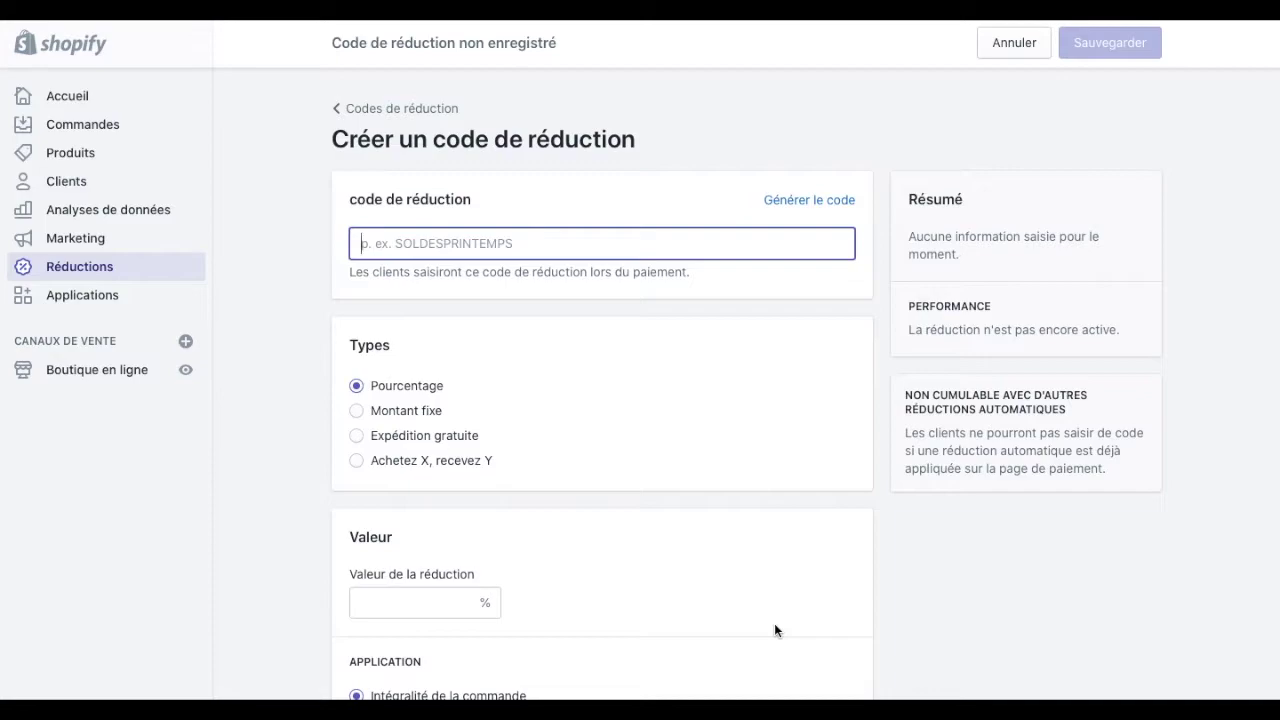
{"action": "scroll", "coordinate": [775, 627], "scroll_direction": "down", "scroll_amount": 5}
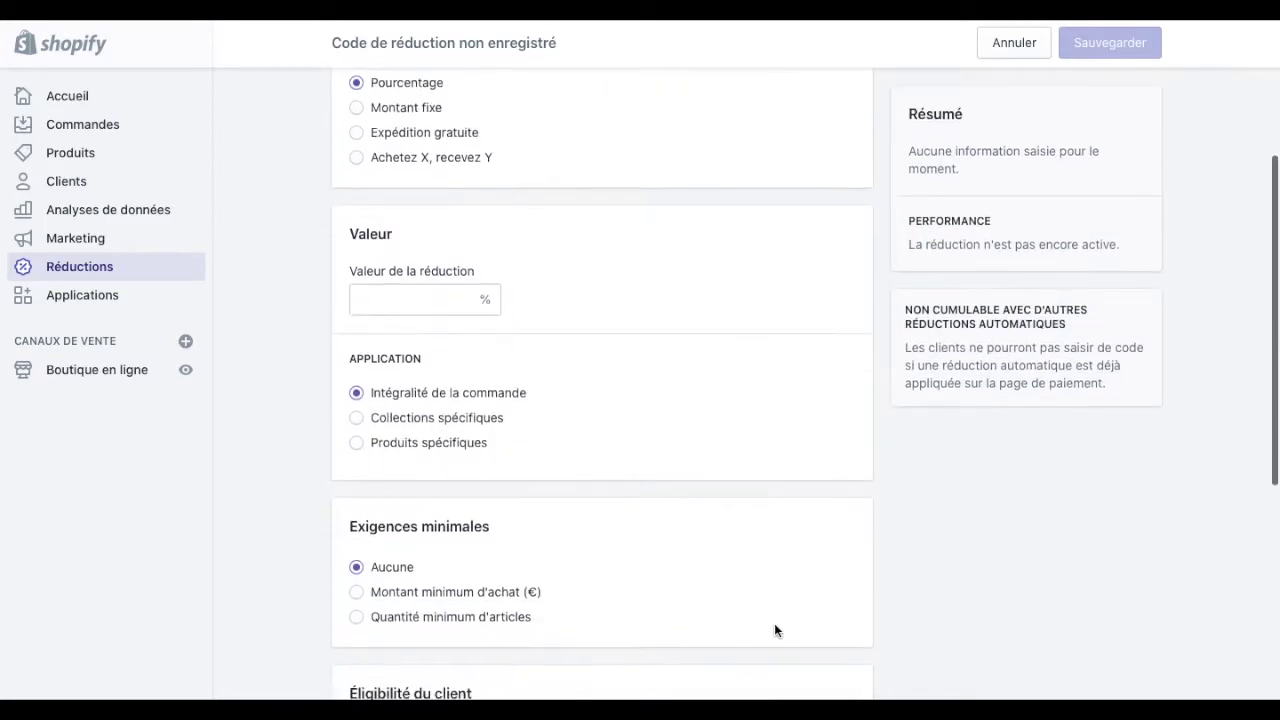
{"action": "scroll", "coordinate": [775, 630], "scroll_direction": "down", "scroll_amount": 7}
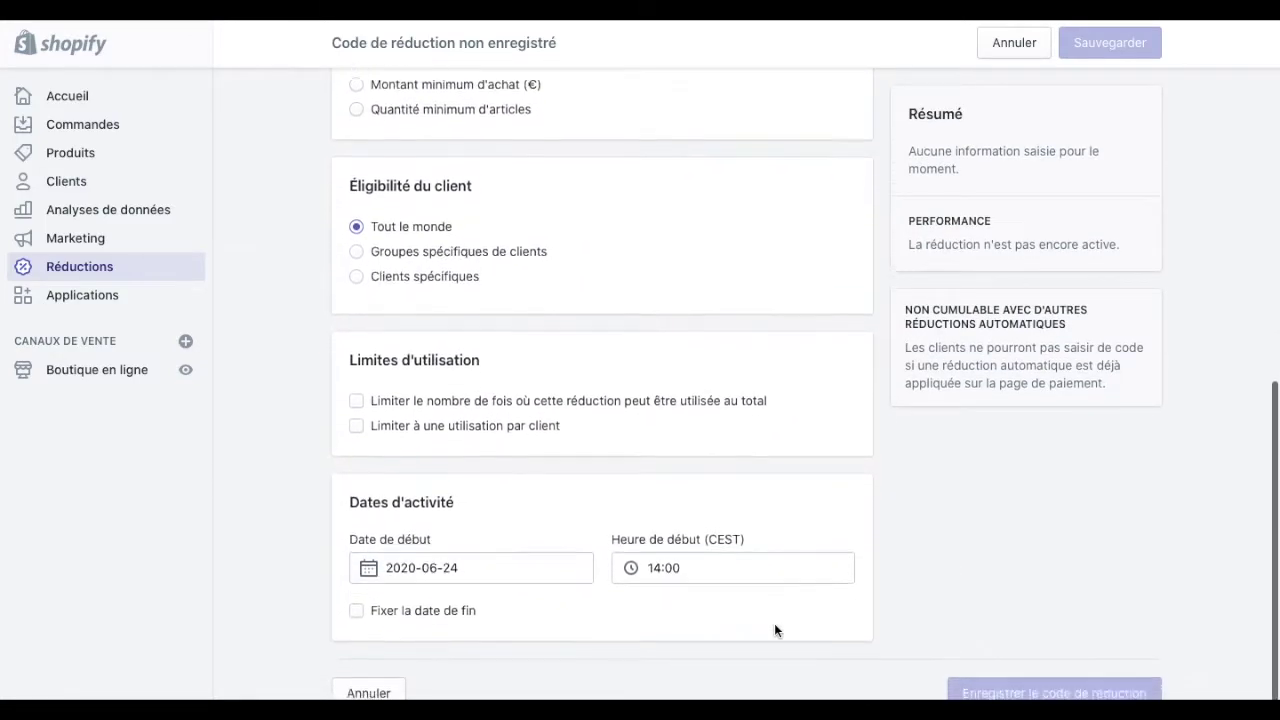
{"action": "scroll", "coordinate": [775, 630], "scroll_direction": "down", "scroll_amount": 1}
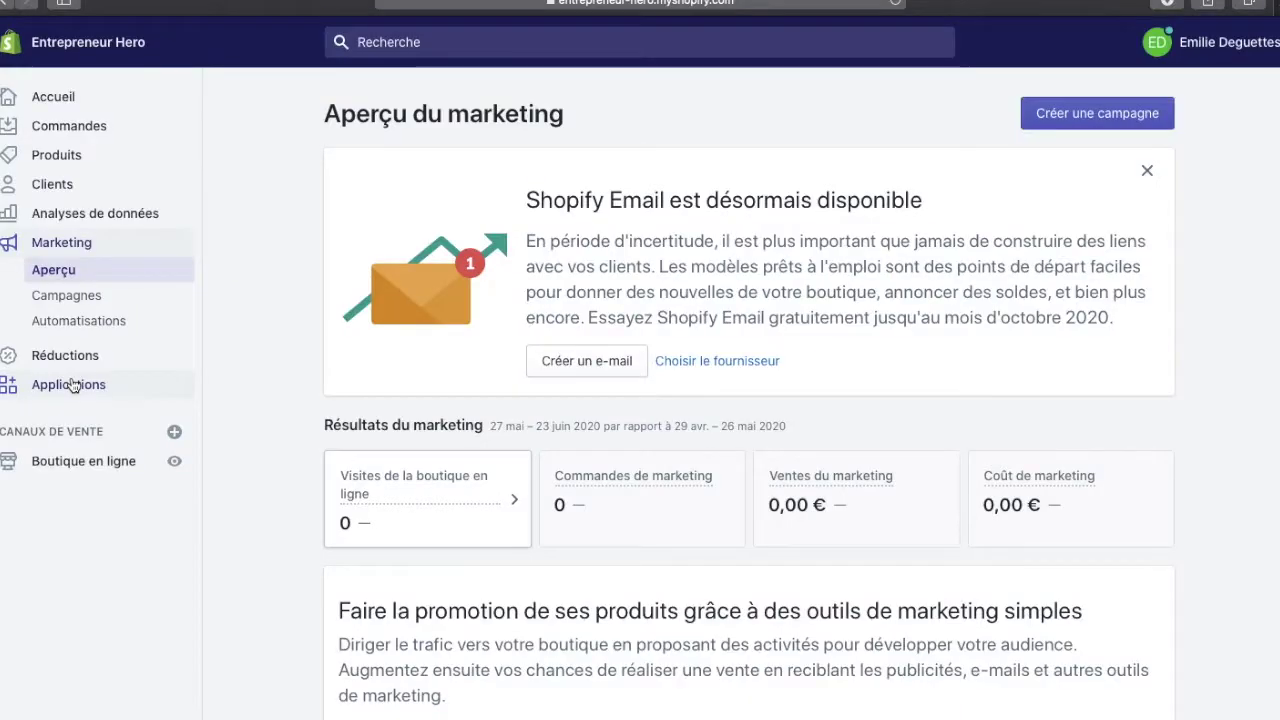
Visit the Shopify App Store from the store's applications page and browse the apps on its home page
{"action": "left_click", "coordinate": [72, 302]}
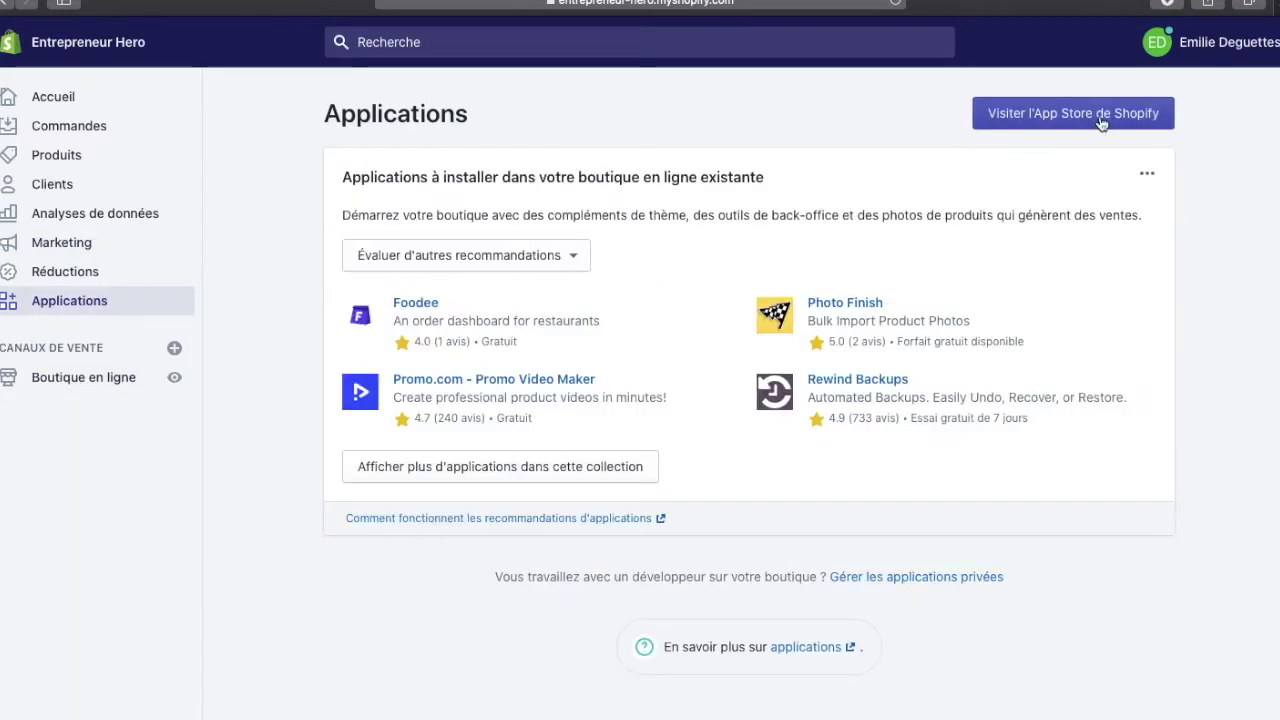
{"action": "left_click", "coordinate": [1100, 118]}
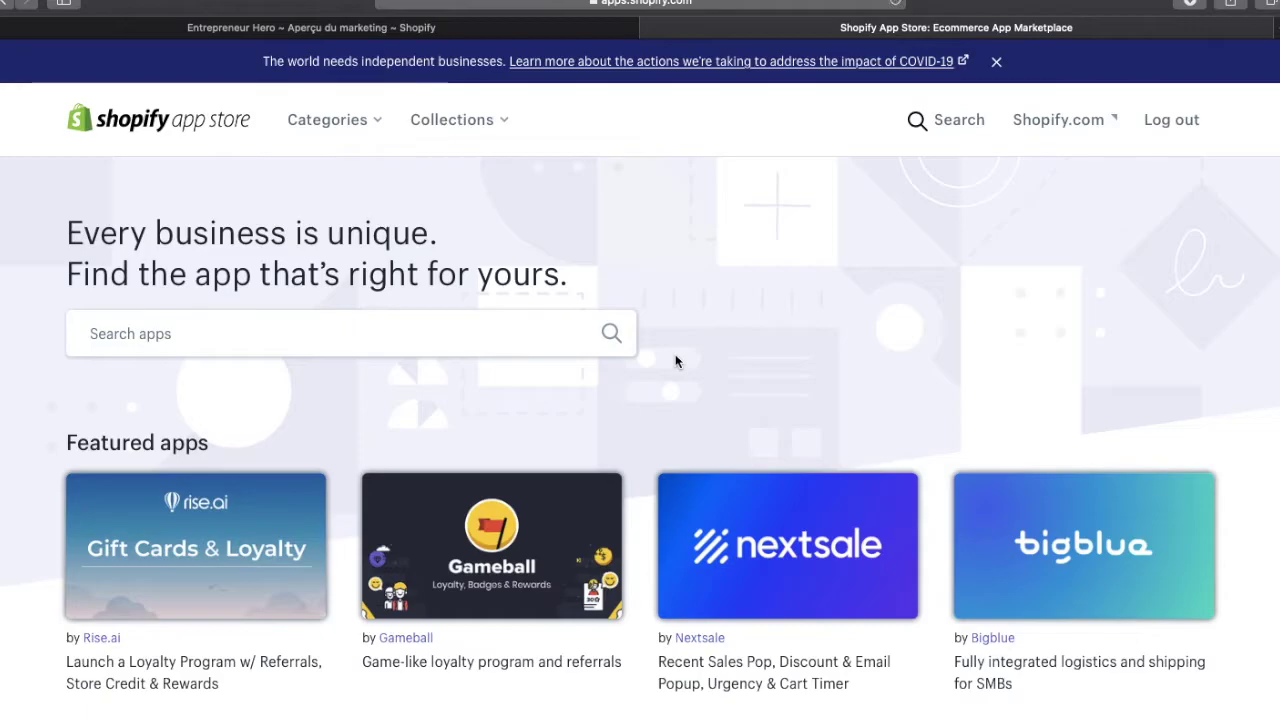
{"action": "scroll", "coordinate": [676, 360], "scroll_direction": "down", "scroll_amount": 5}
{"action": "scroll", "coordinate": [676, 362], "scroll_direction": "down", "scroll_amount": 20}
{"action": "scroll", "coordinate": [676, 358], "scroll_direction": "down", "scroll_amount": 10}
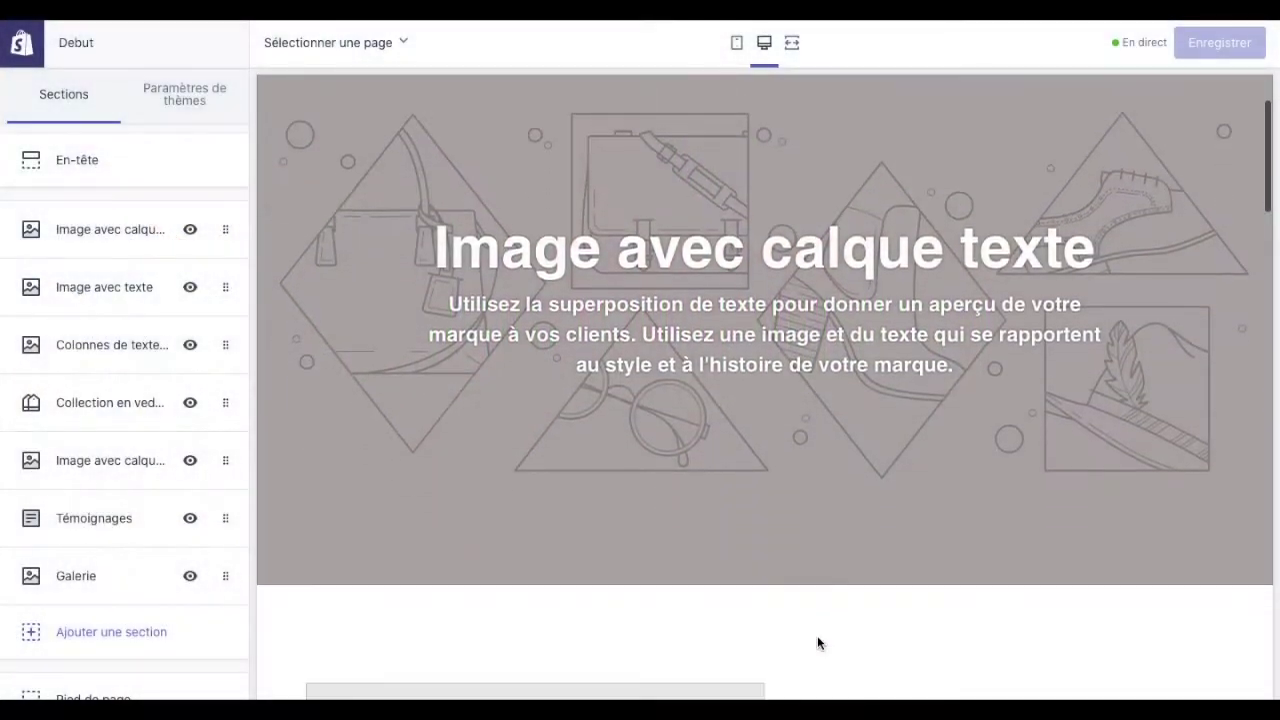
Examine the Debut theme's home page preview in the theme editor, from the image banner through to the footer
{"action": "scroll", "coordinate": [817, 635], "scroll_direction": "down", "scroll_amount": 3}
{"action": "scroll", "coordinate": [817, 640], "scroll_direction": "down", "scroll_amount": 6}
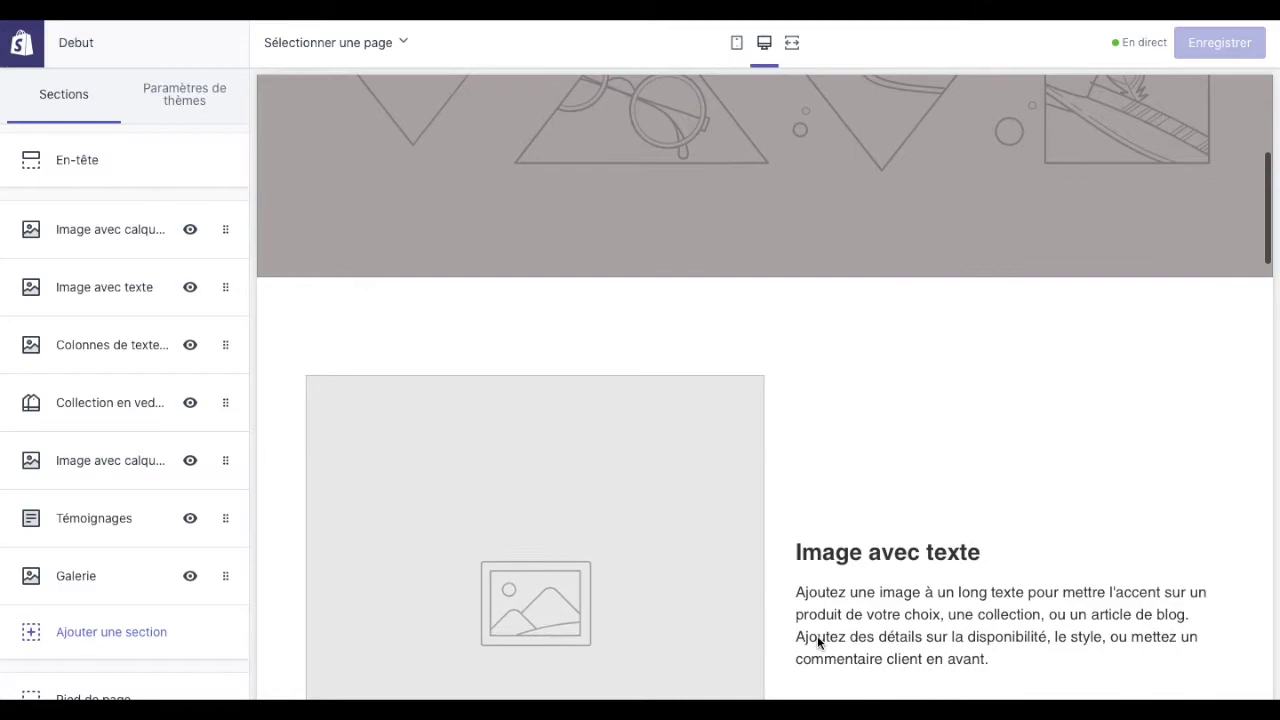
{"action": "scroll", "coordinate": [817, 637], "scroll_direction": "down", "scroll_amount": 5}
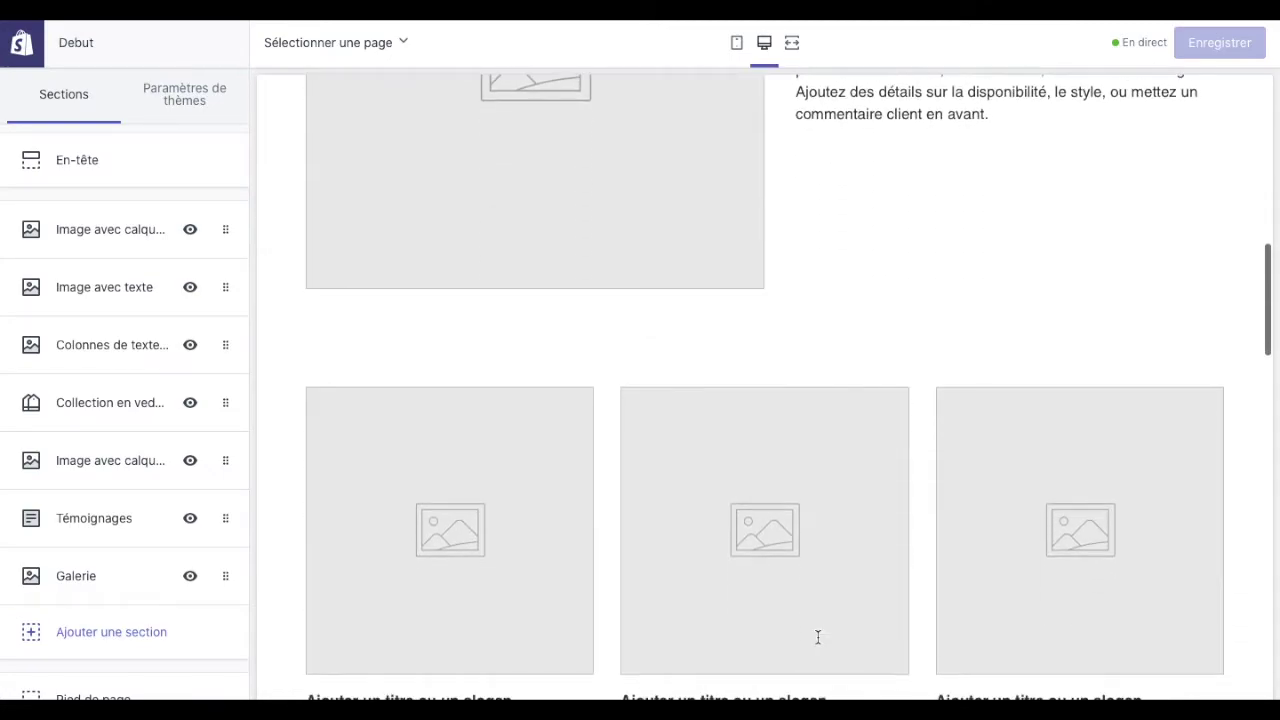
{"action": "scroll", "coordinate": [817, 637], "scroll_direction": "down", "scroll_amount": 4}
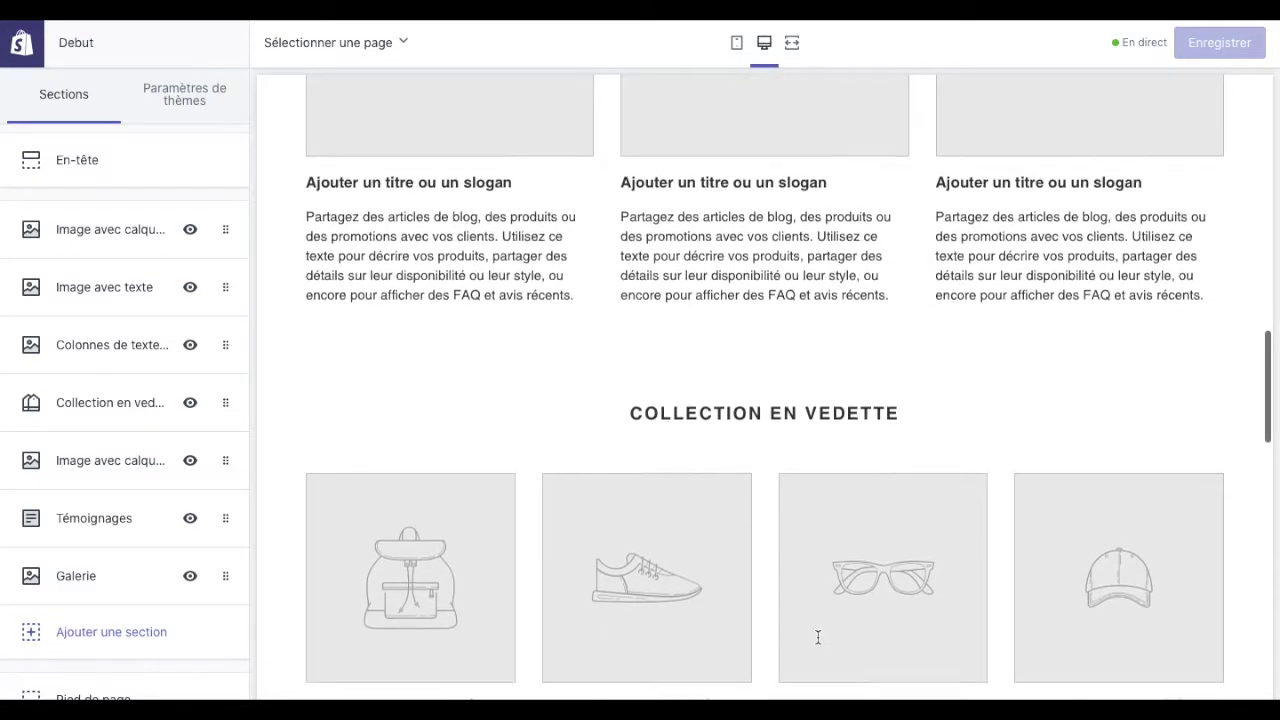
{"action": "scroll", "coordinate": [817, 637], "scroll_direction": "down", "scroll_amount": 7}
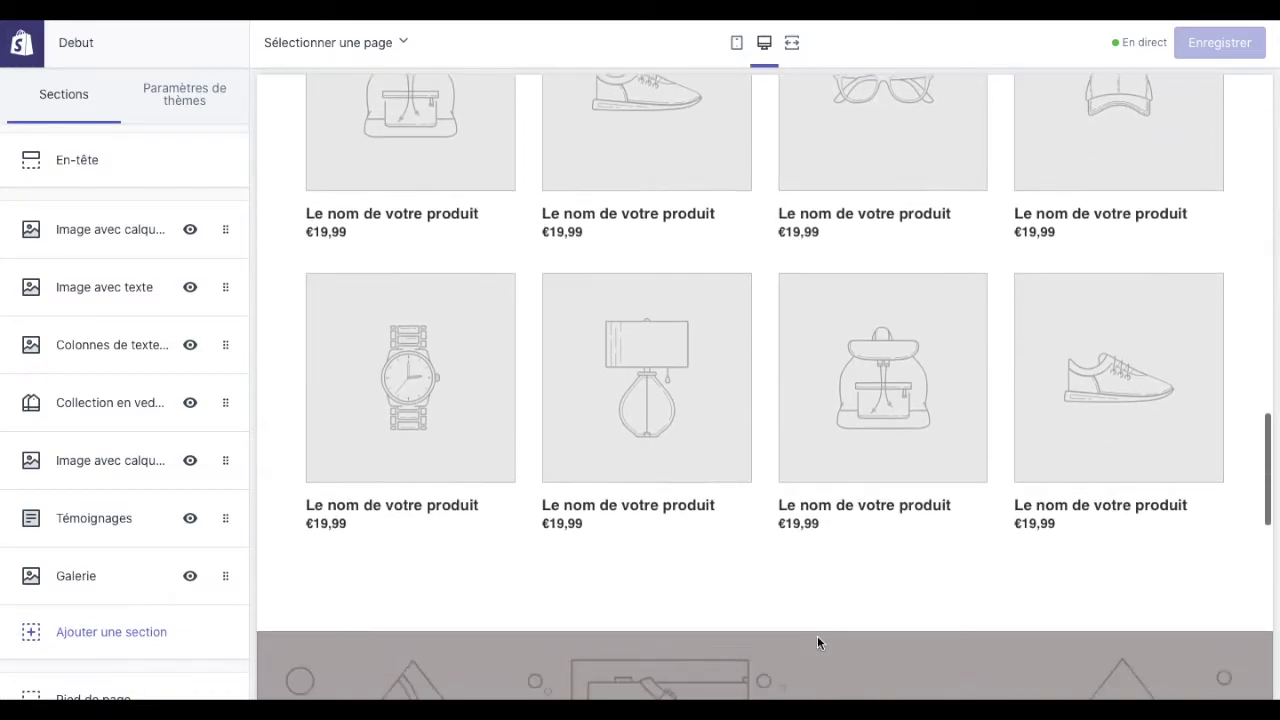
{"action": "scroll", "coordinate": [817, 637], "scroll_direction": "down", "scroll_amount": 6}
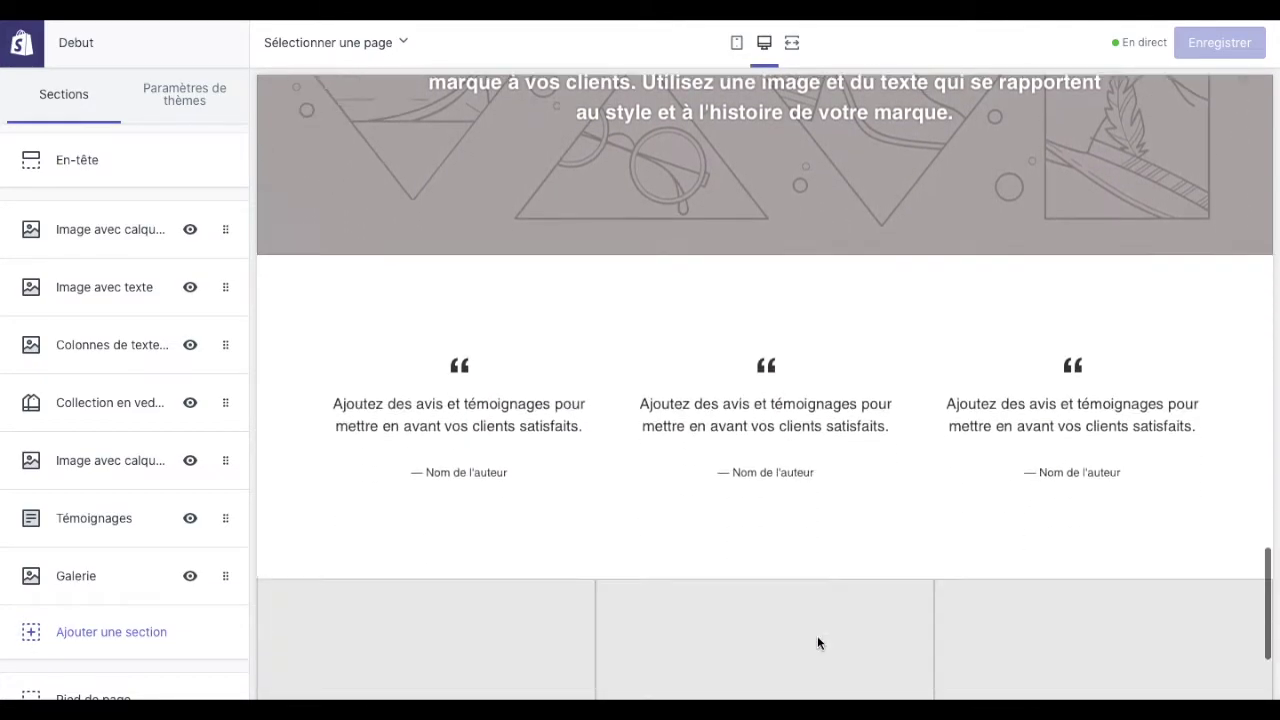
{"action": "scroll", "coordinate": [817, 635], "scroll_direction": "down", "scroll_amount": 1}
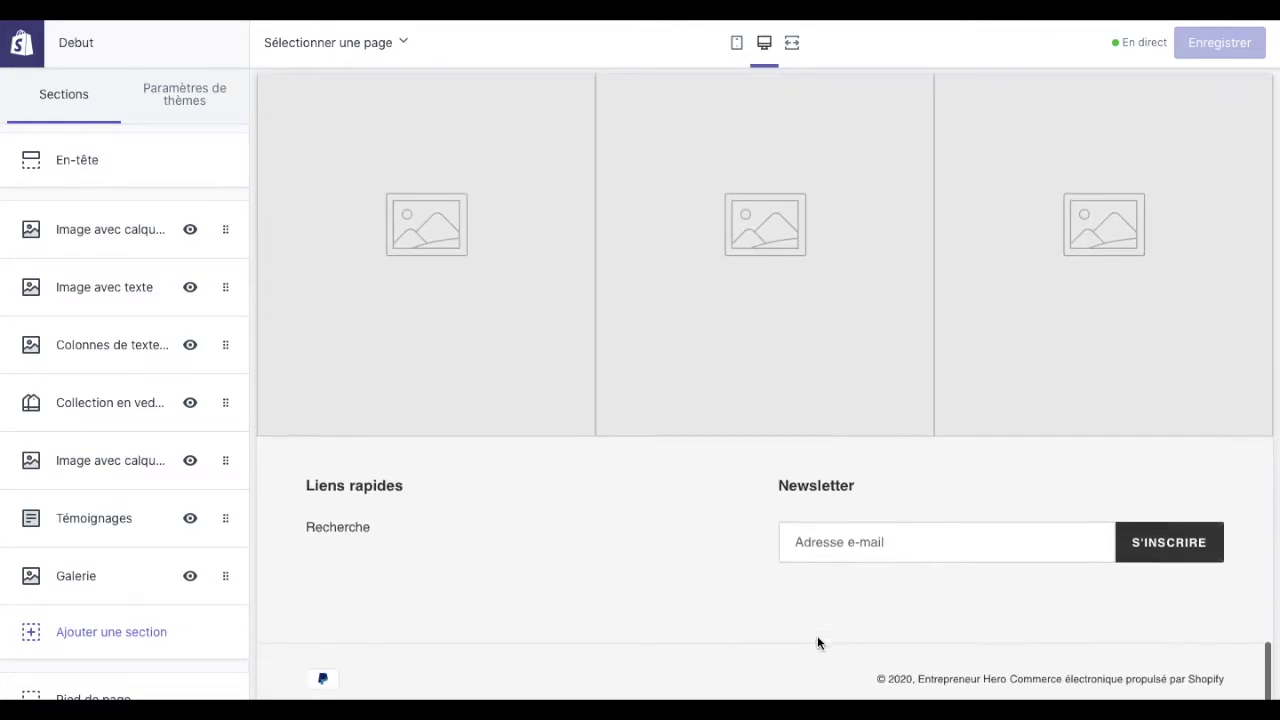
{"action": "scroll", "coordinate": [846, 286], "scroll_direction": "up", "scroll_amount": 8}
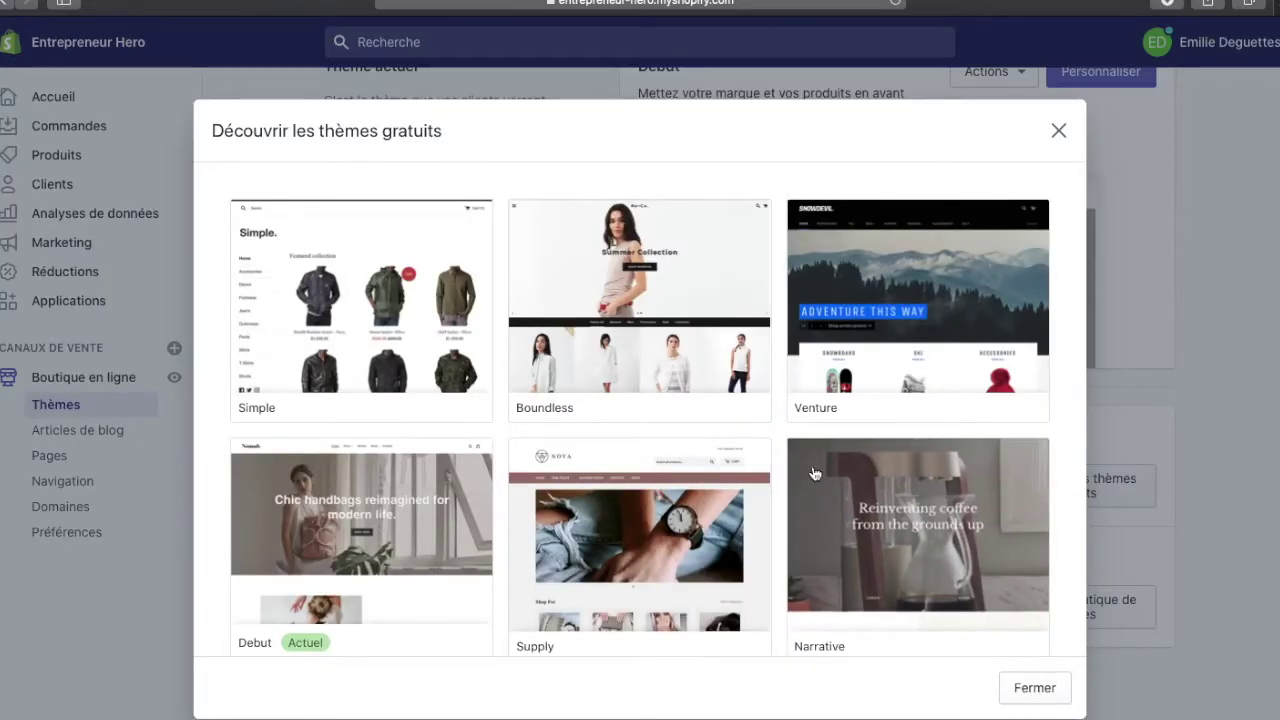
Browse the free themes and add the Supply theme with the Light style to the theme library
{"action": "scroll", "coordinate": [814, 473], "scroll_direction": "down", "scroll_amount": 5}
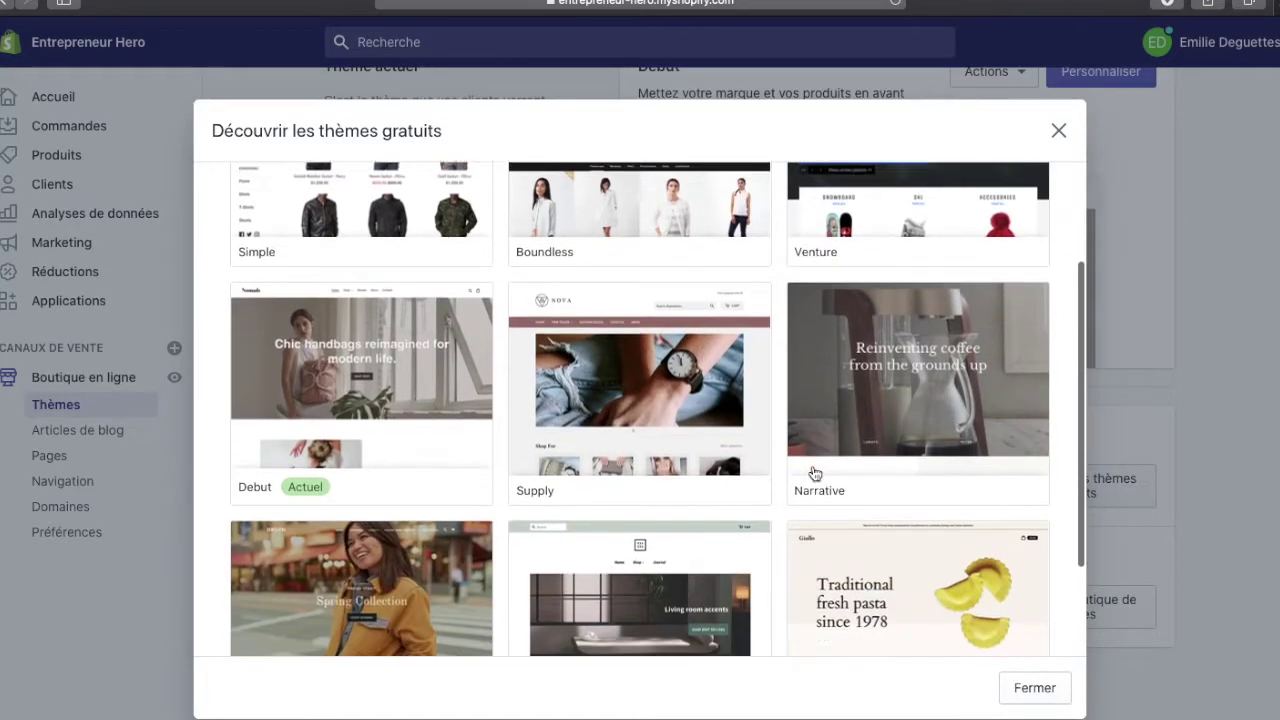
{"action": "scroll", "coordinate": [814, 473], "scroll_direction": "up", "scroll_amount": 3}
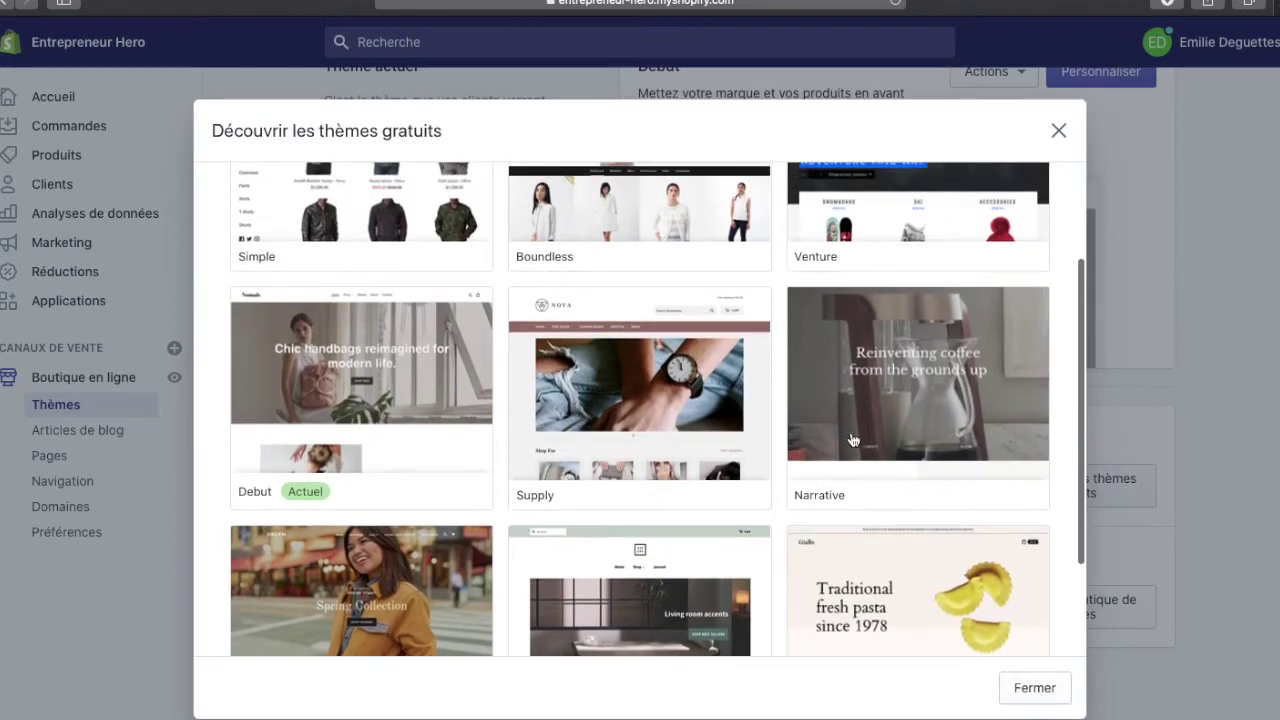
{"action": "left_click", "coordinate": [648, 447]}
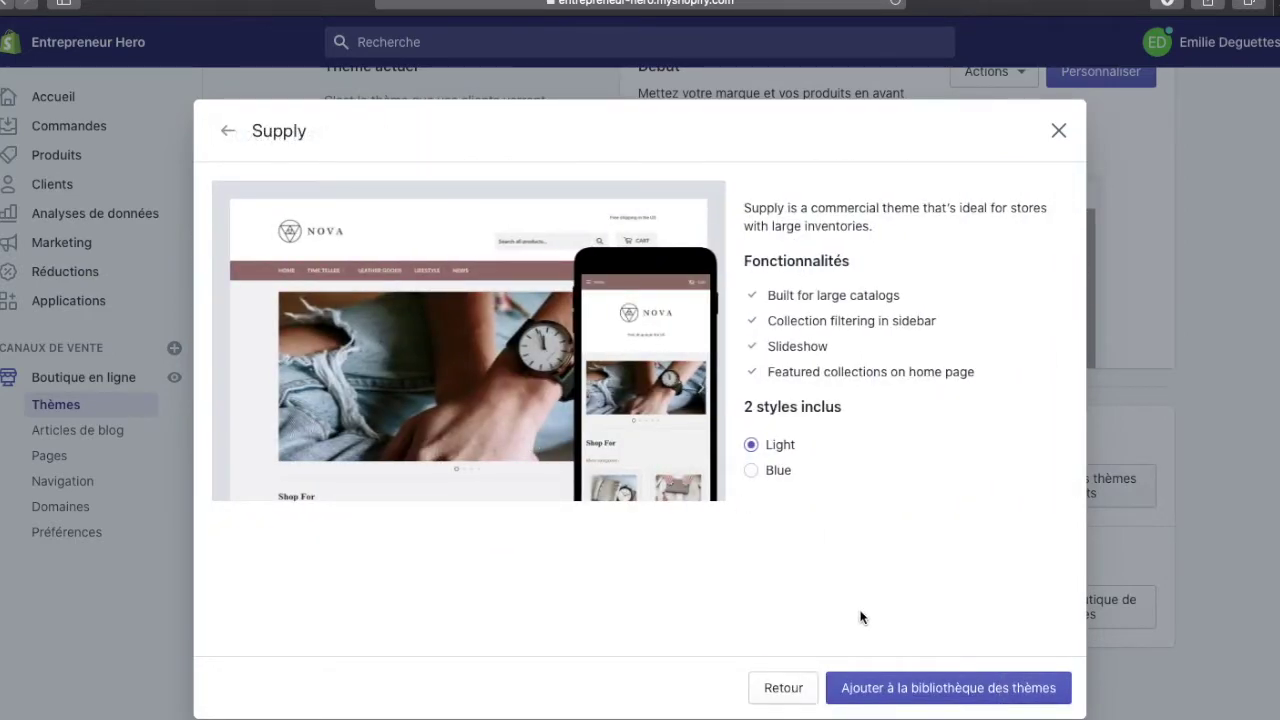
{"action": "left_click", "coordinate": [862, 688]}
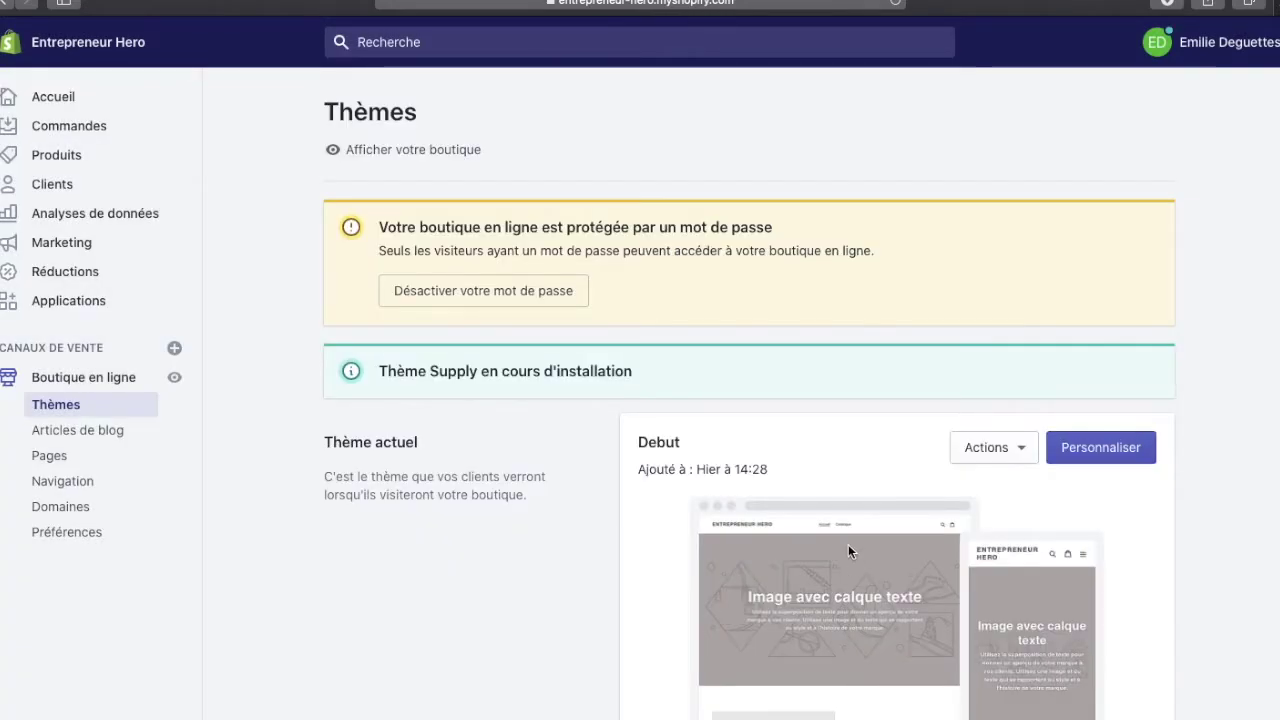
Visit the Shopify theme store from the store's themes page and browse the themes on its home page
{"action": "scroll", "coordinate": [1041, 604], "scroll_direction": "down", "scroll_amount": 5}
{"action": "left_click", "coordinate": [1041, 606]}
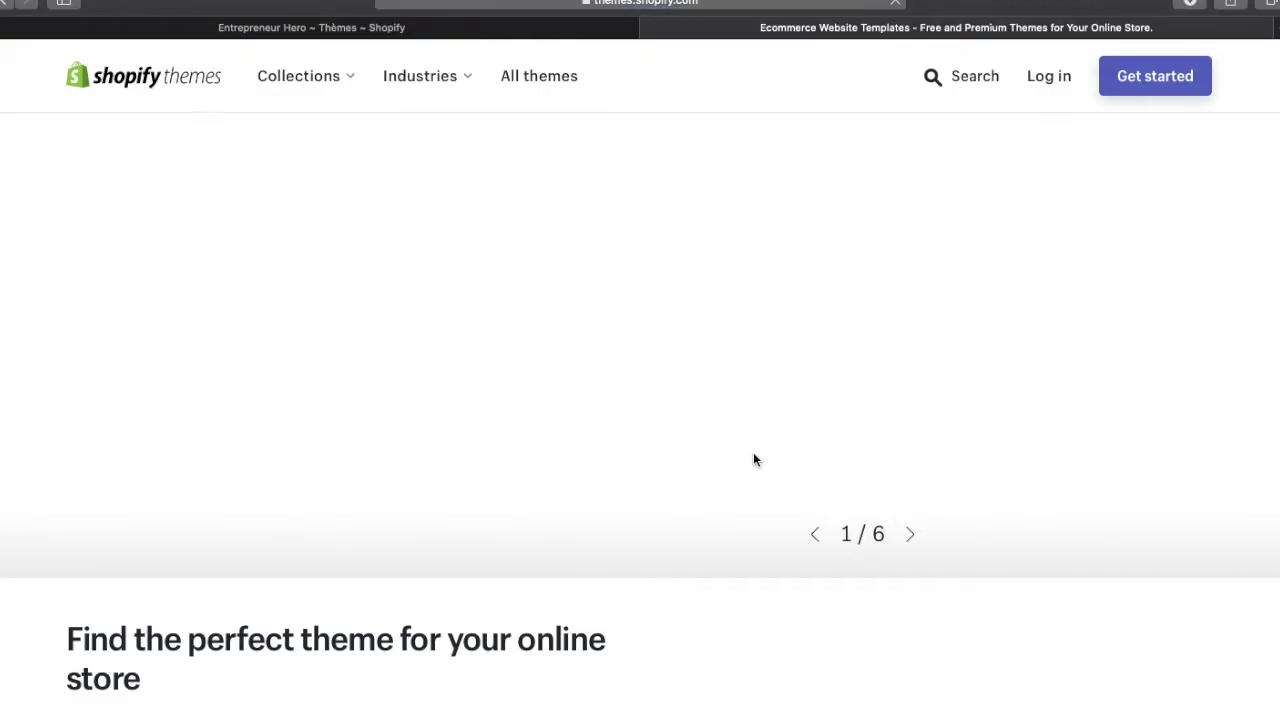
{"action": "scroll", "coordinate": [760, 423], "scroll_direction": "down", "scroll_amount": 5}
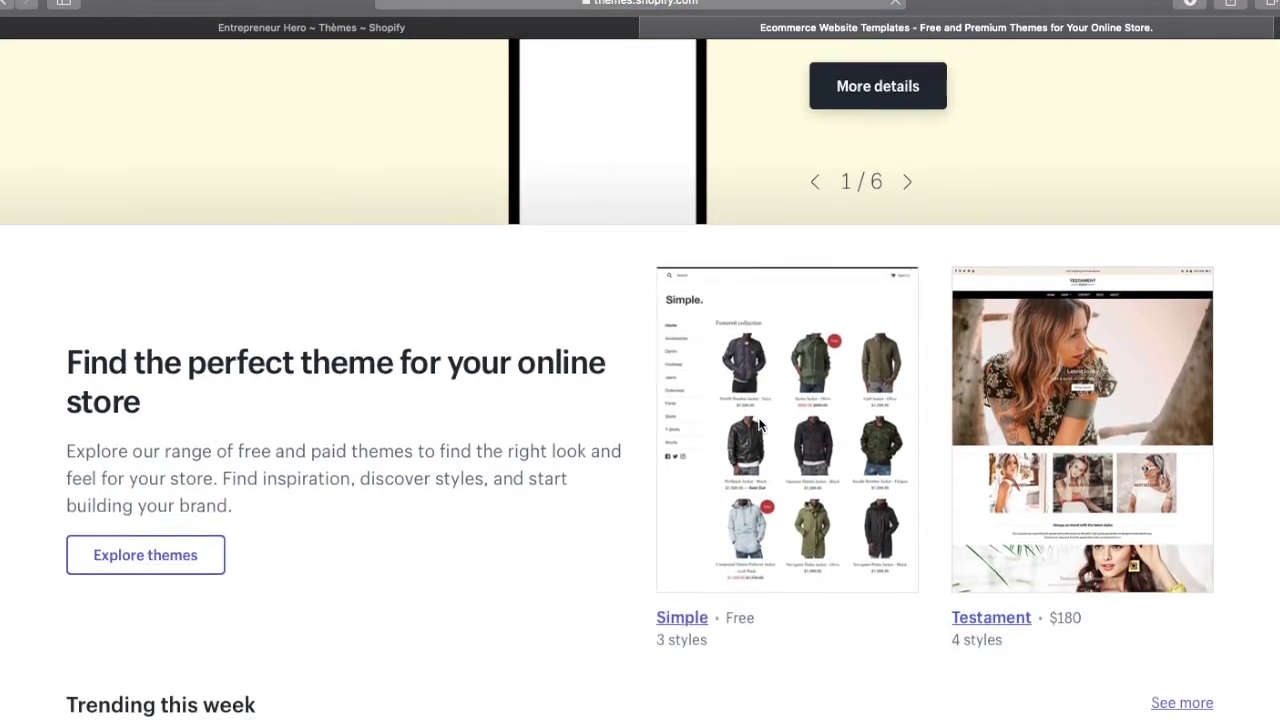
Look through the theme store's home page collections, from the trending themes down to the grid-style layouts
{"action": "scroll", "coordinate": [760, 424], "scroll_direction": "down", "scroll_amount": 5}
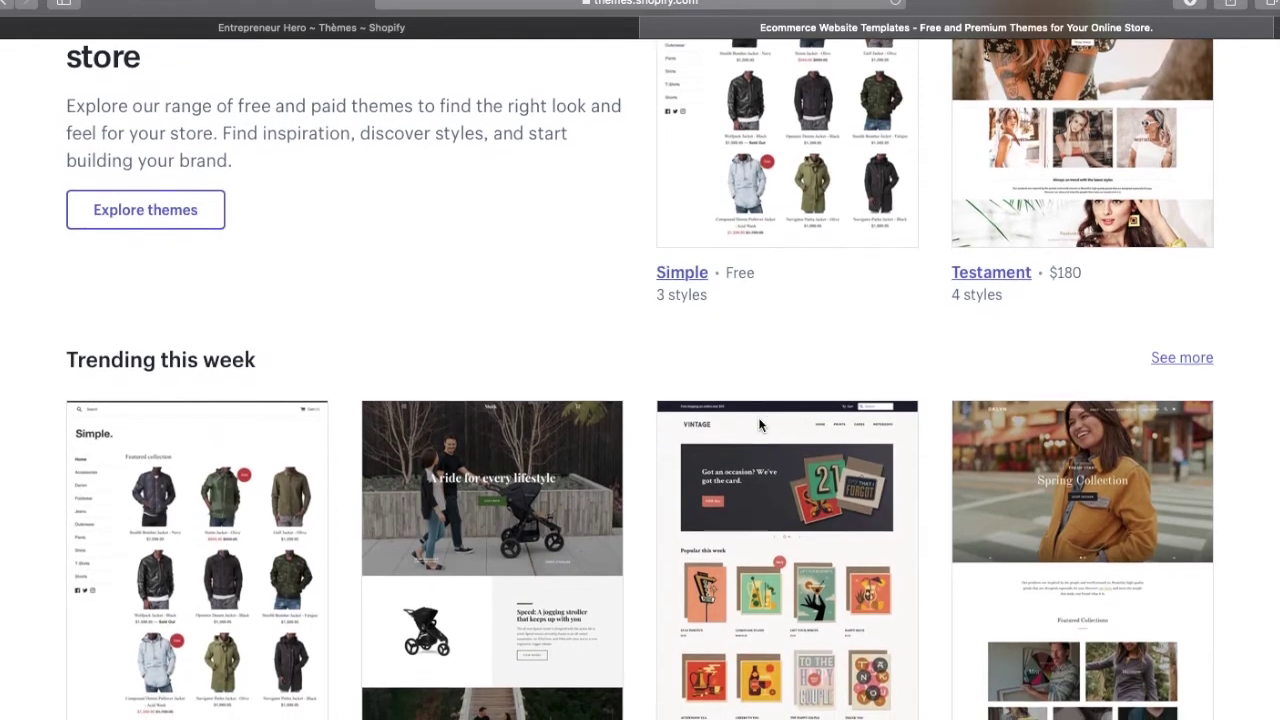
{"action": "scroll", "coordinate": [760, 425], "scroll_direction": "down", "scroll_amount": 14}
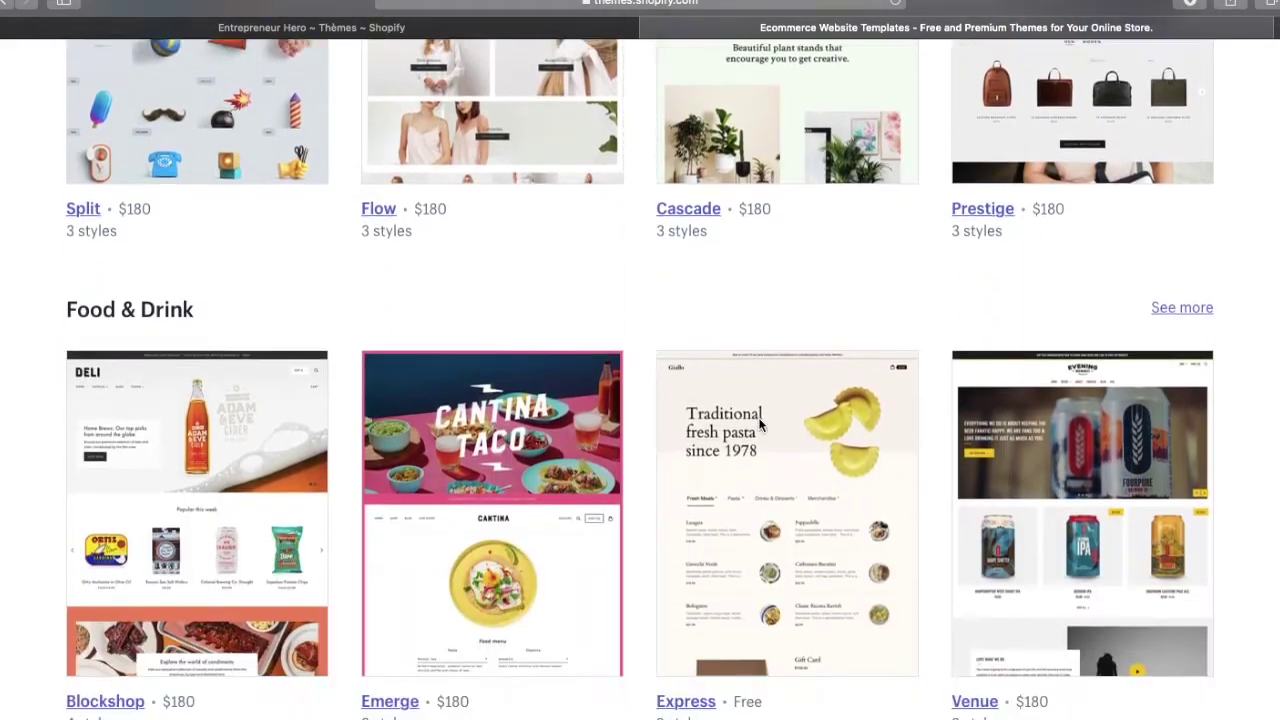
{"action": "scroll", "coordinate": [759, 425], "scroll_direction": "down", "scroll_amount": 9}
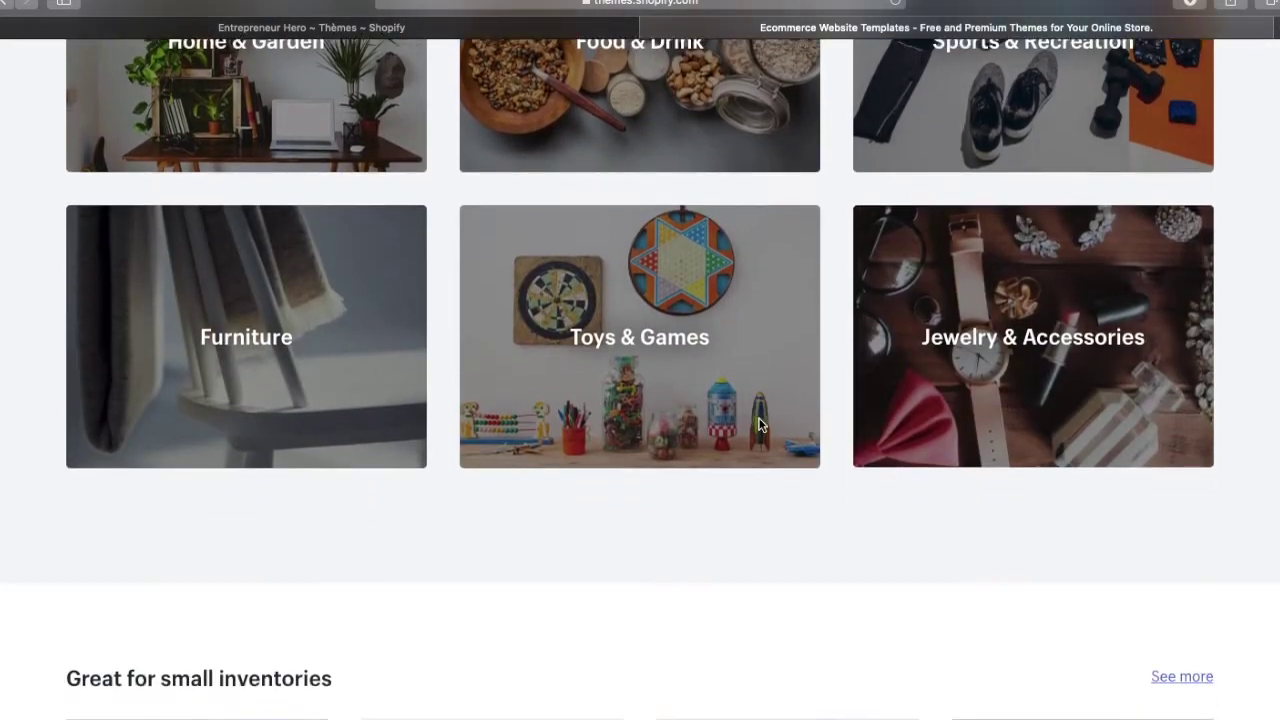
{"action": "scroll", "coordinate": [758, 424], "scroll_direction": "down", "scroll_amount": 10}
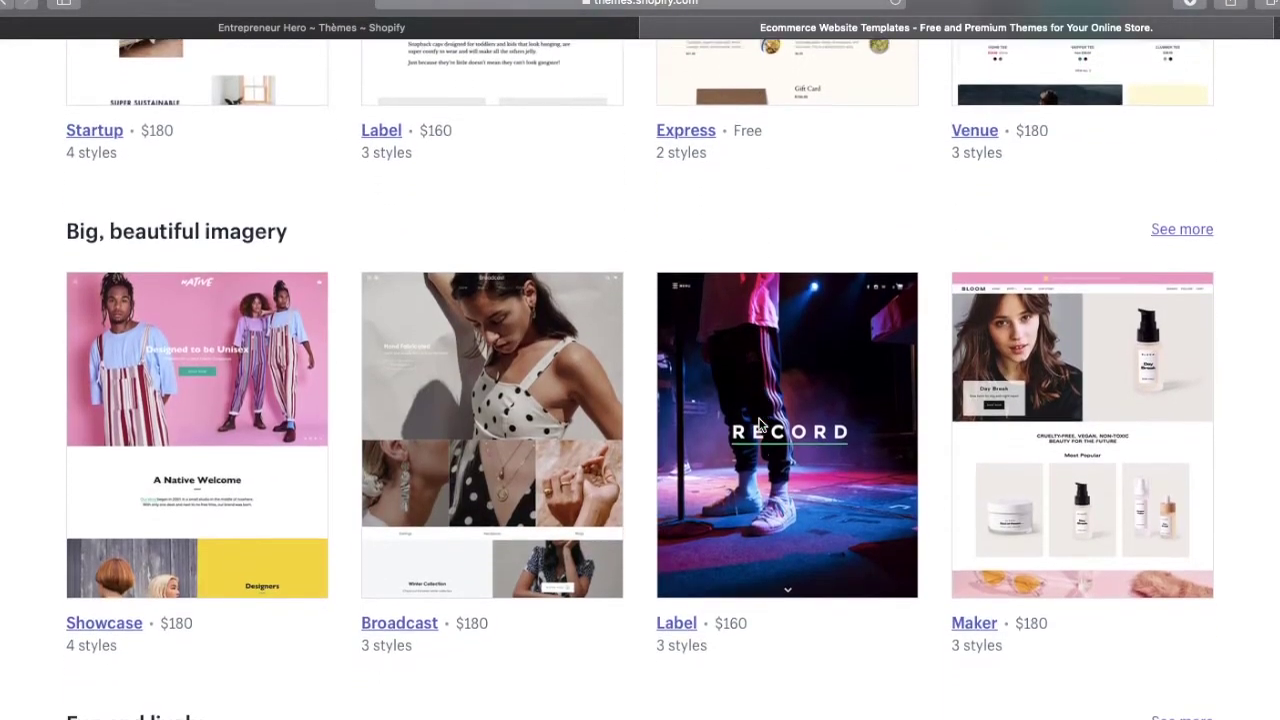
{"action": "scroll", "coordinate": [759, 424], "scroll_direction": "down", "scroll_amount": 10}
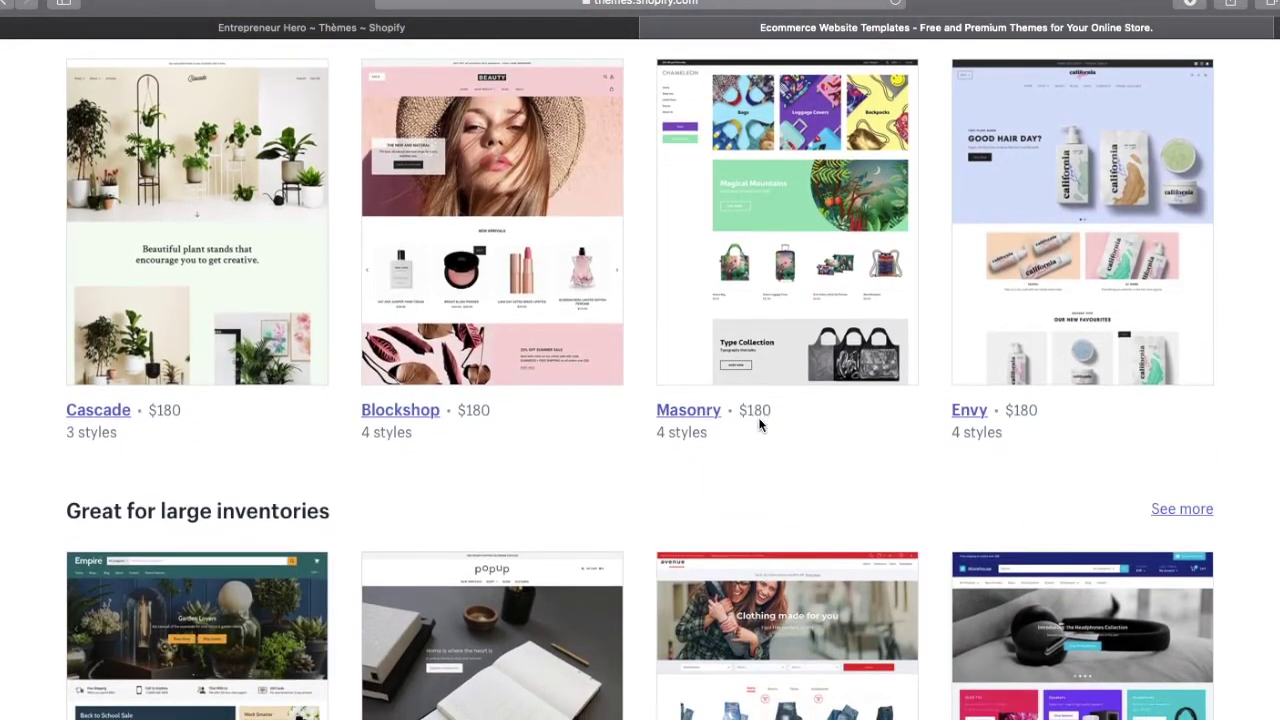
{"action": "scroll", "coordinate": [759, 424], "scroll_direction": "down", "scroll_amount": 11}
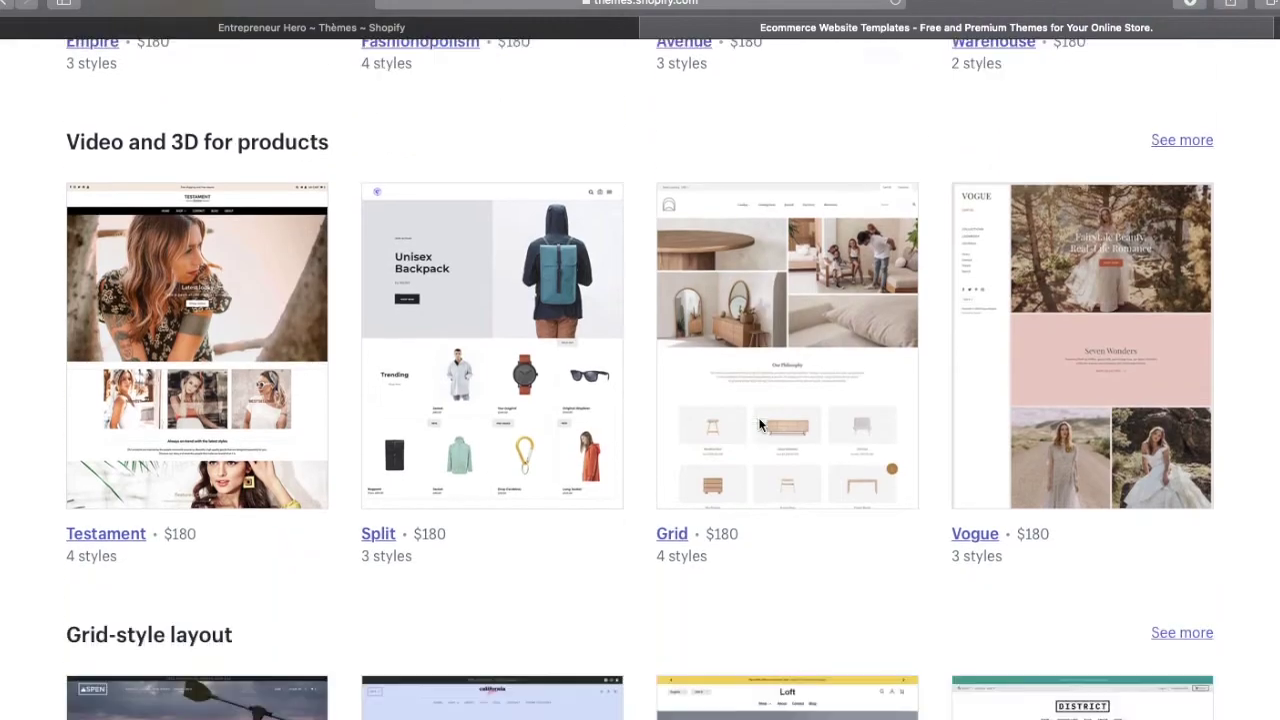
{"action": "scroll", "coordinate": [758, 417], "scroll_direction": "down", "scroll_amount": 2}
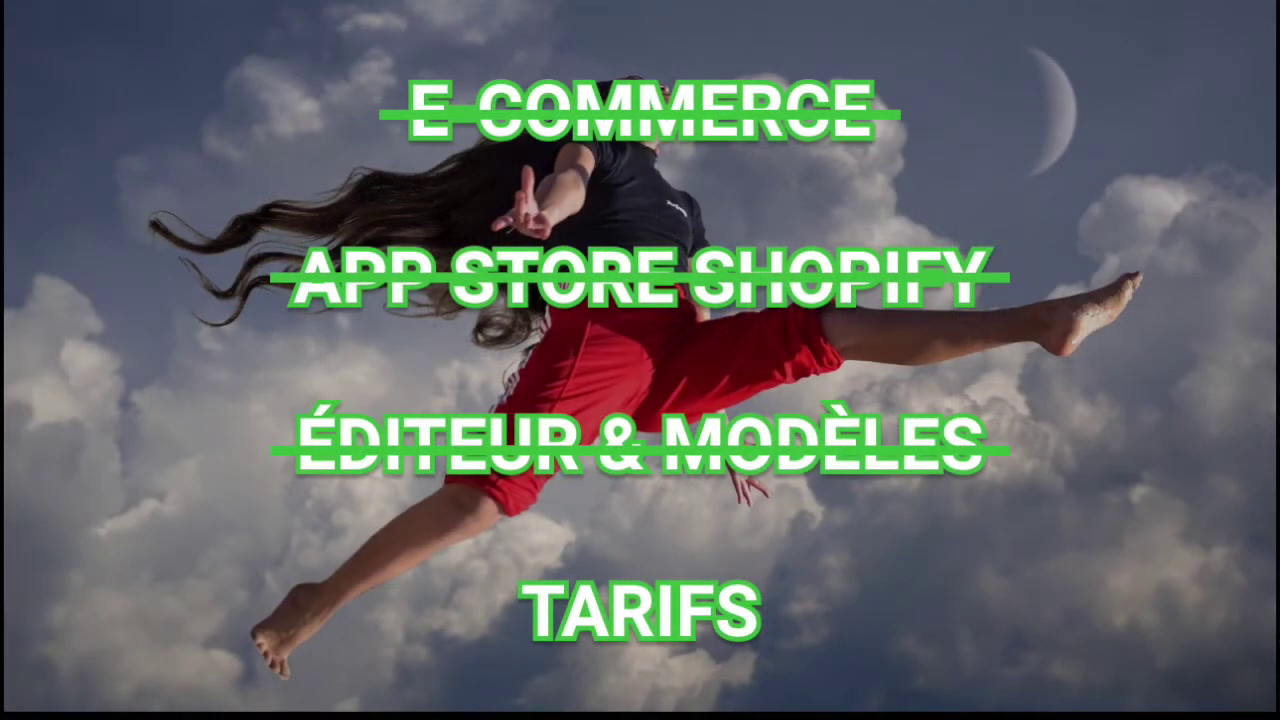